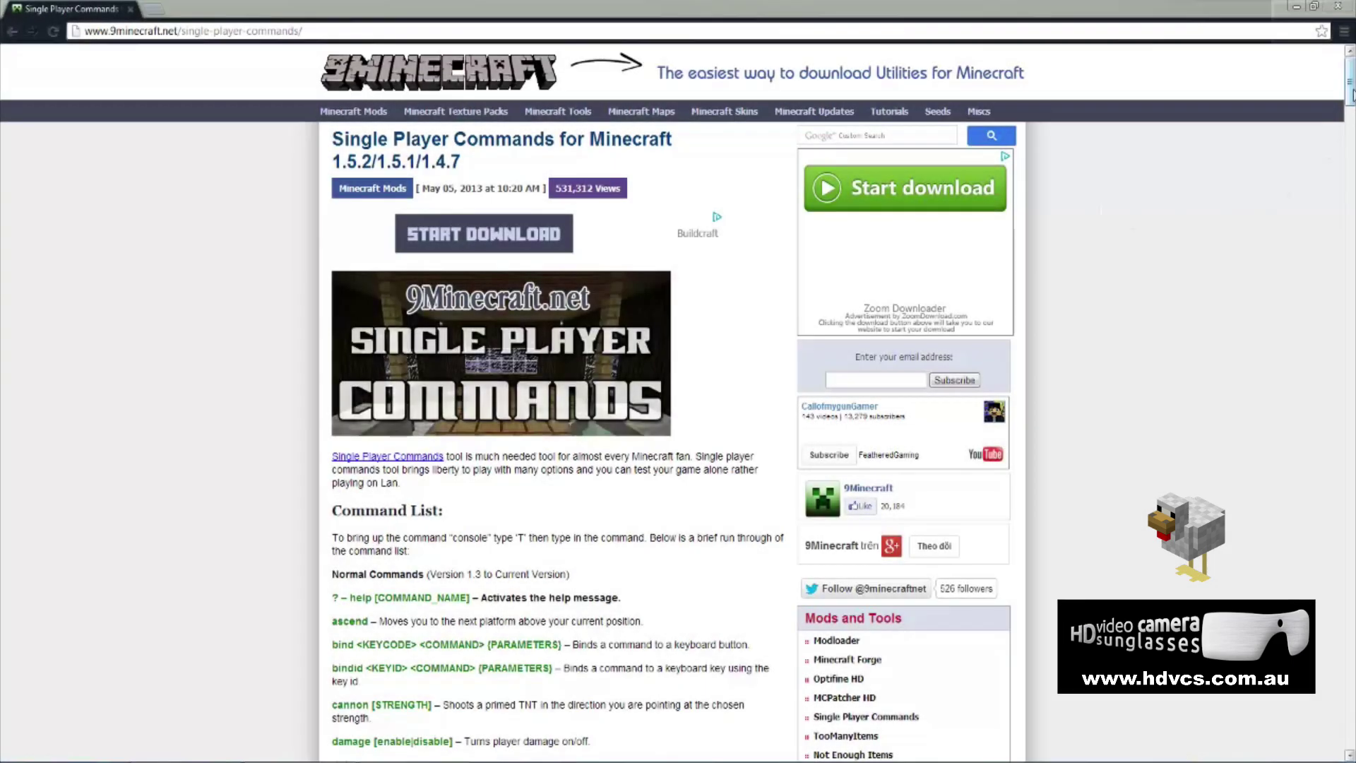
pyautogui.moveTo(1349, 85)
pyautogui.mouseDown()
pyautogui.moveTo(1347, 281)
pyautogui.moveTo(1329, 302)
pyautogui.mouseUp()
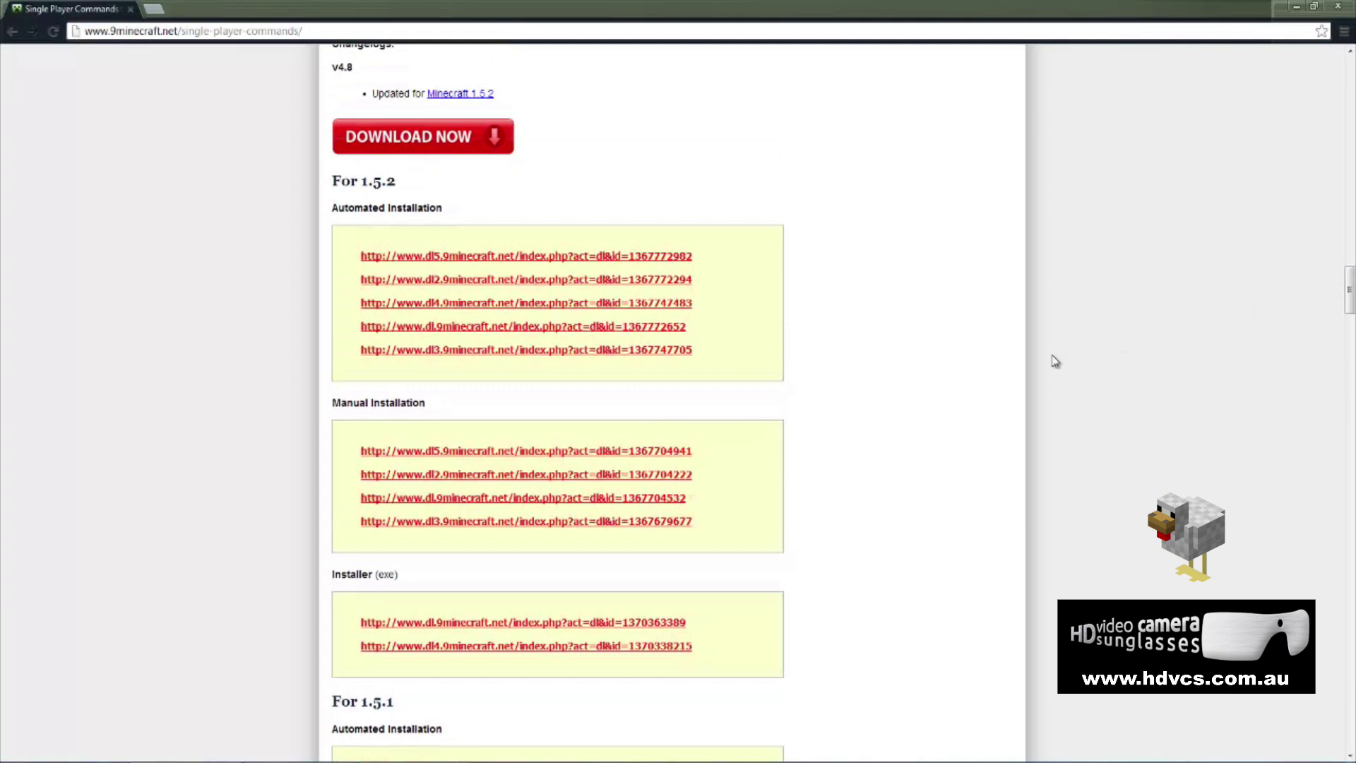
# Step: Download the Single Player Commands 1.5.2 manual-installation zip, then restore down Chrome
pyautogui.click(636, 451)
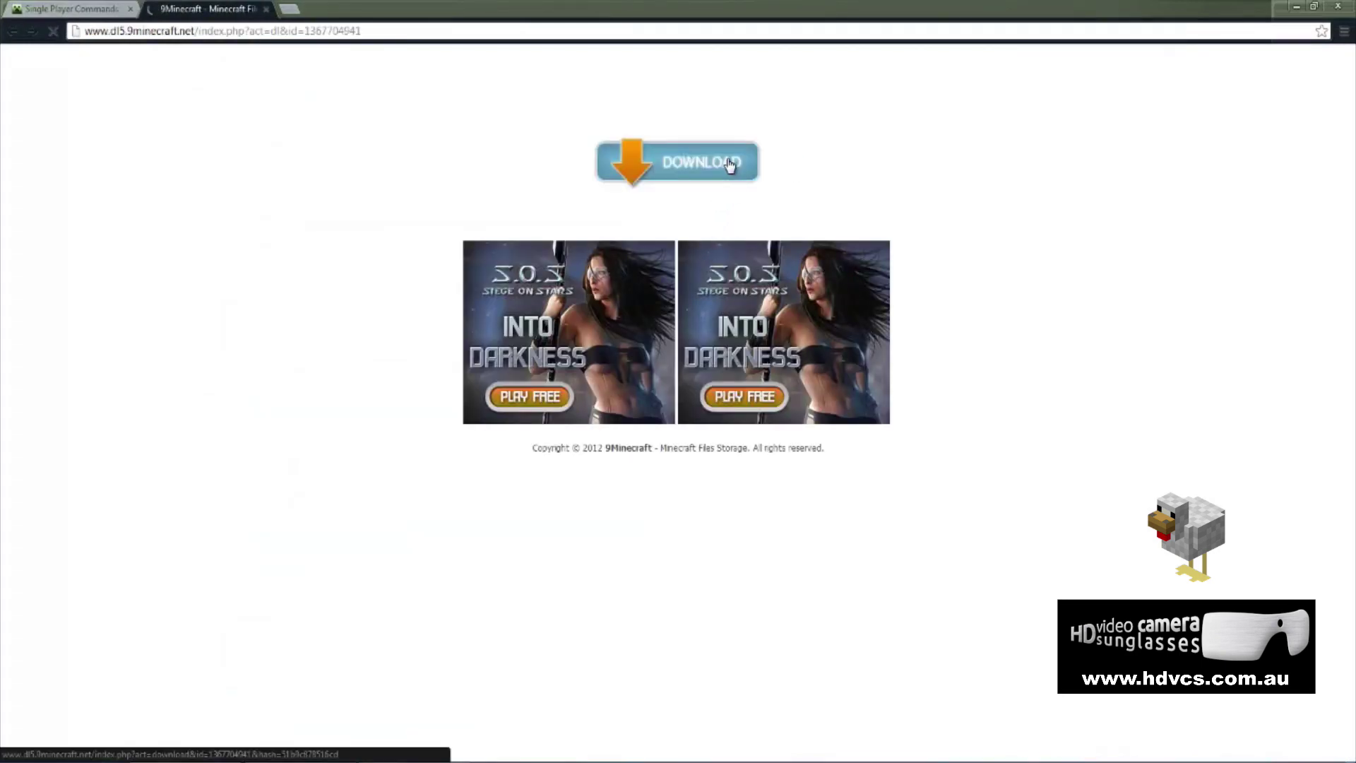
pyautogui.click(722, 168)
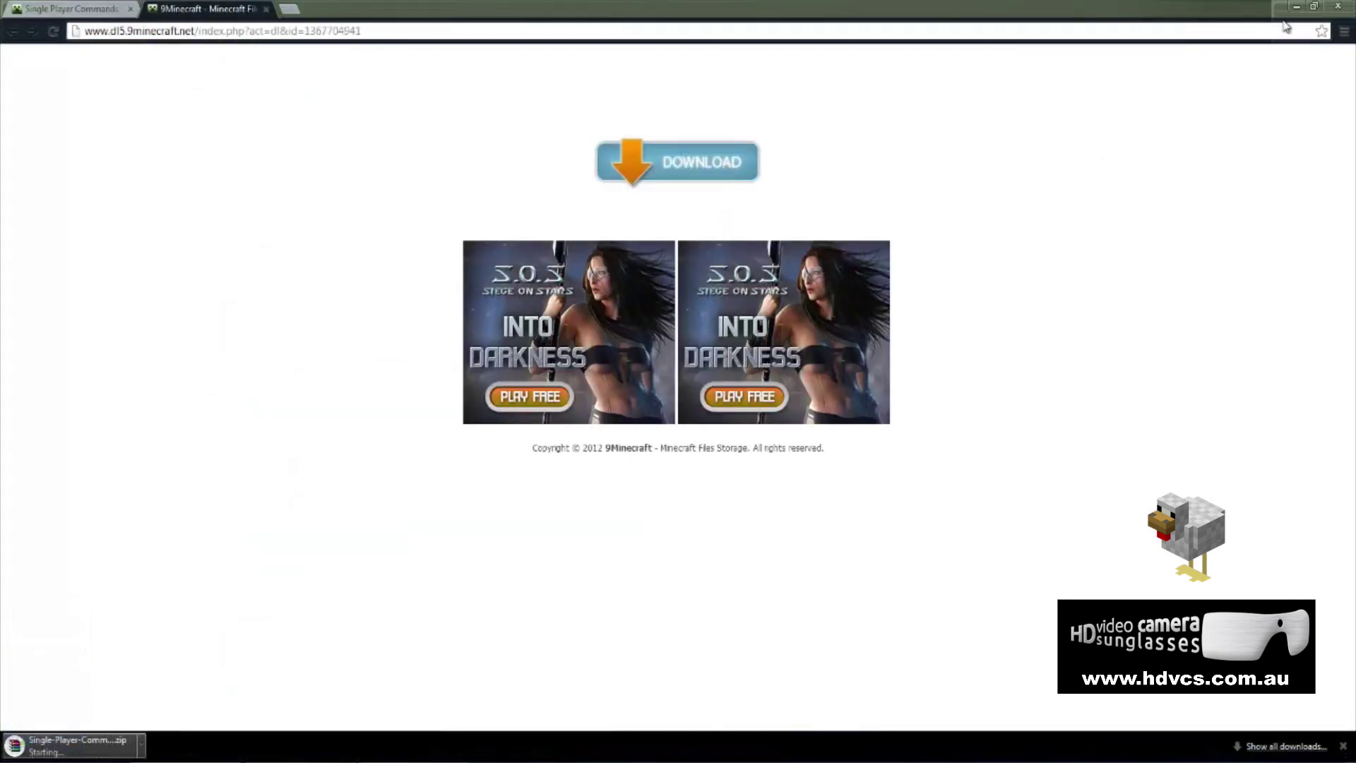
pyautogui.click(1314, 9)
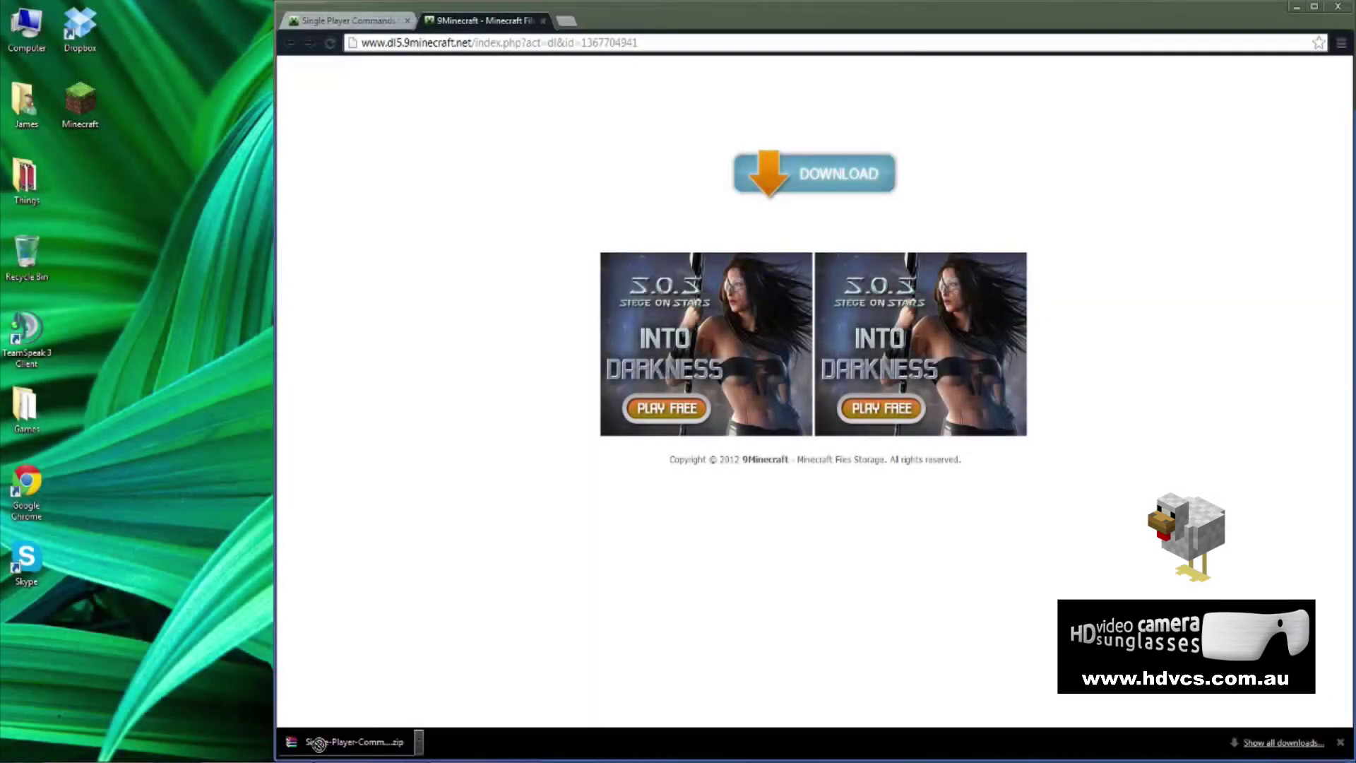
# Step: Move the downloaded zip to the desktop and open %appdata% through the Run prompt
pyautogui.moveTo(350, 742); pyautogui.dragTo(27, 414)
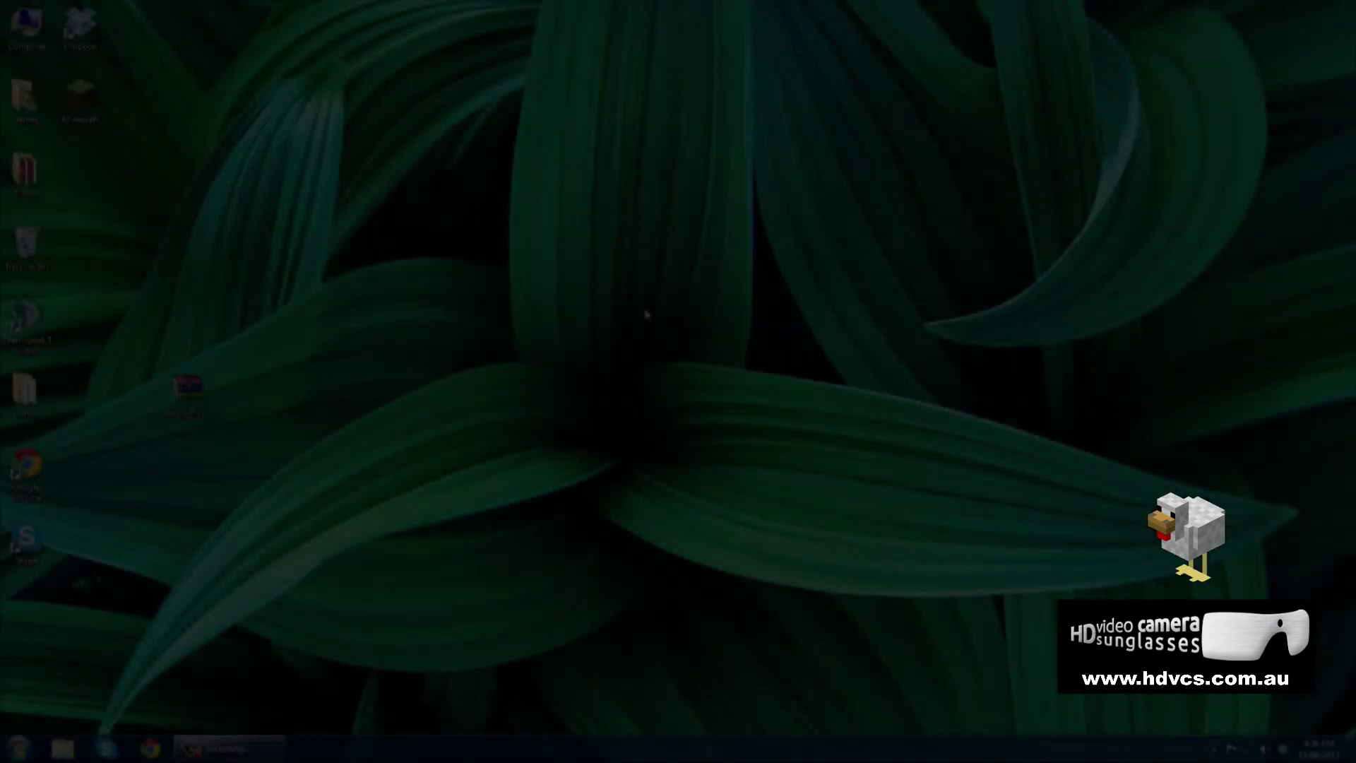
pyautogui.press('super')
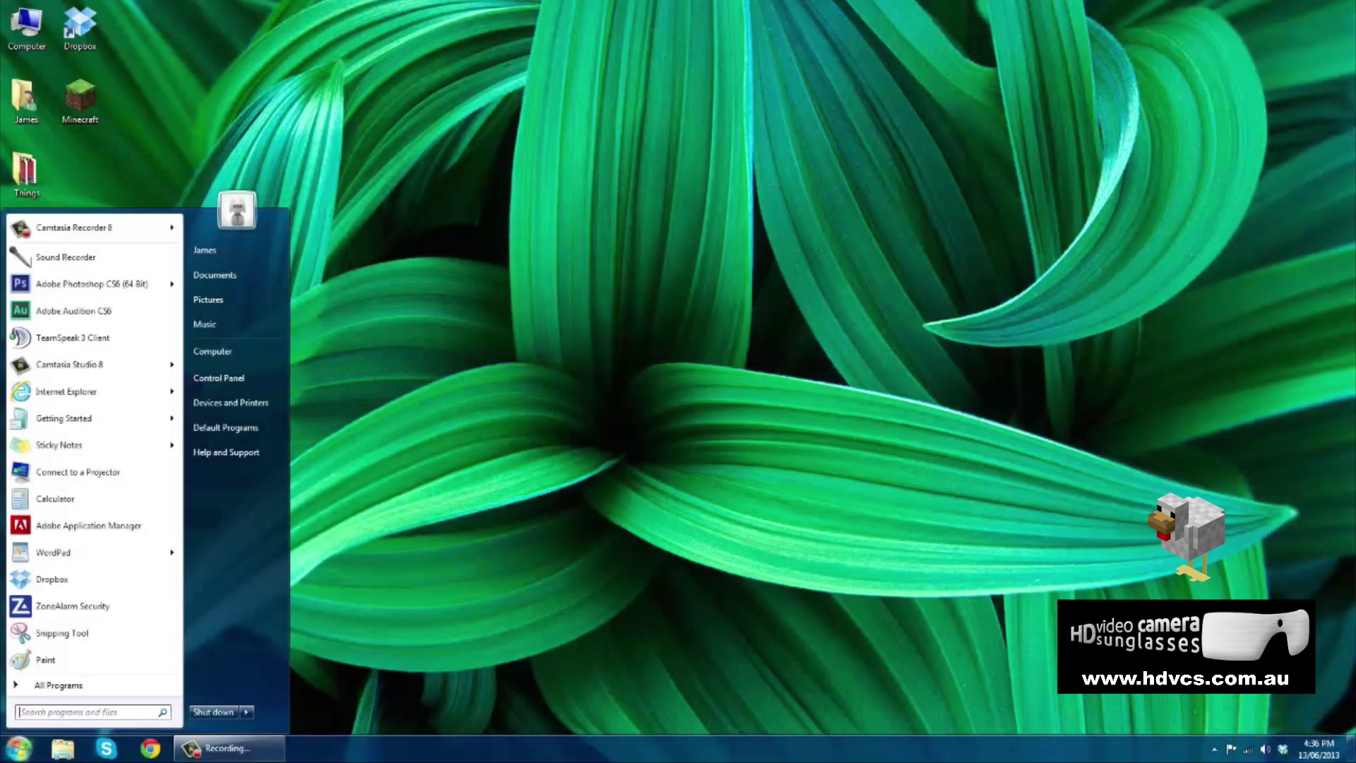
pyautogui.write('%appdat')
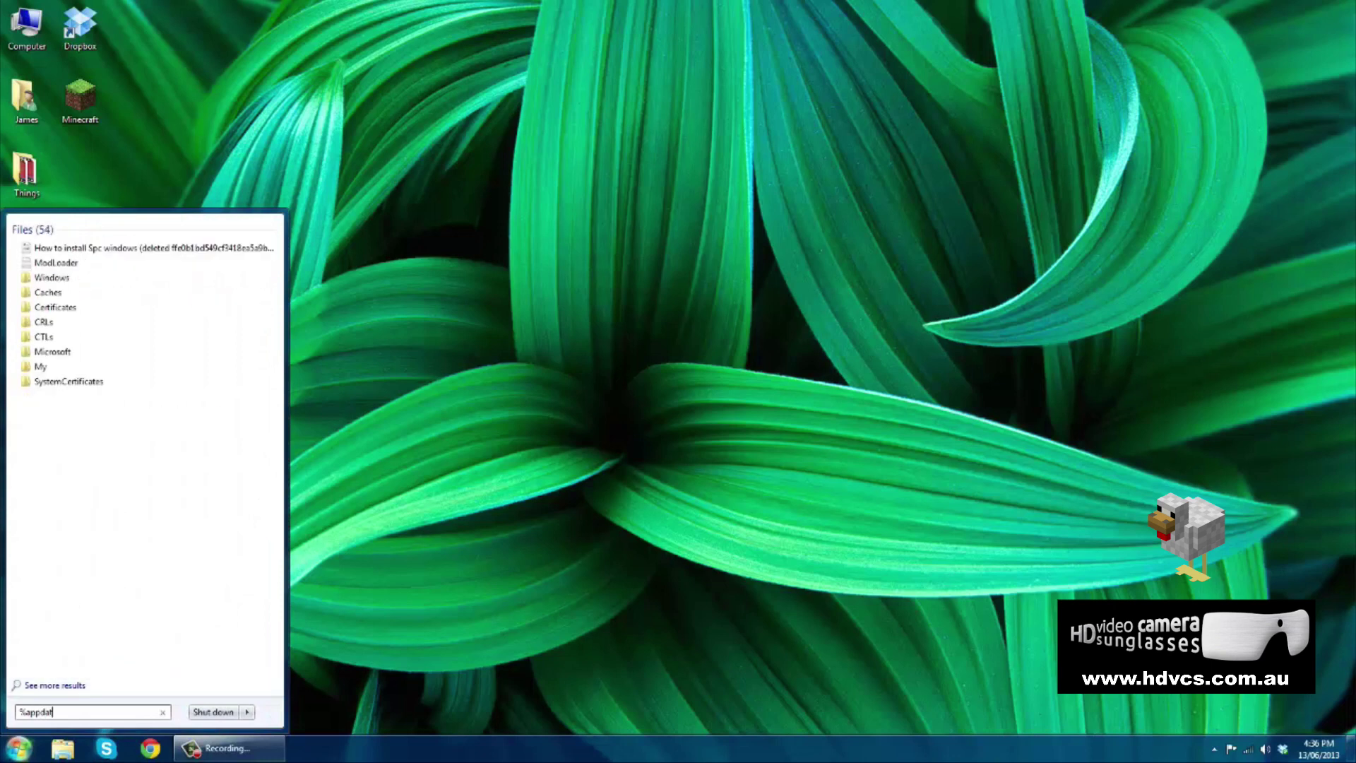
pyautogui.write('aa%')
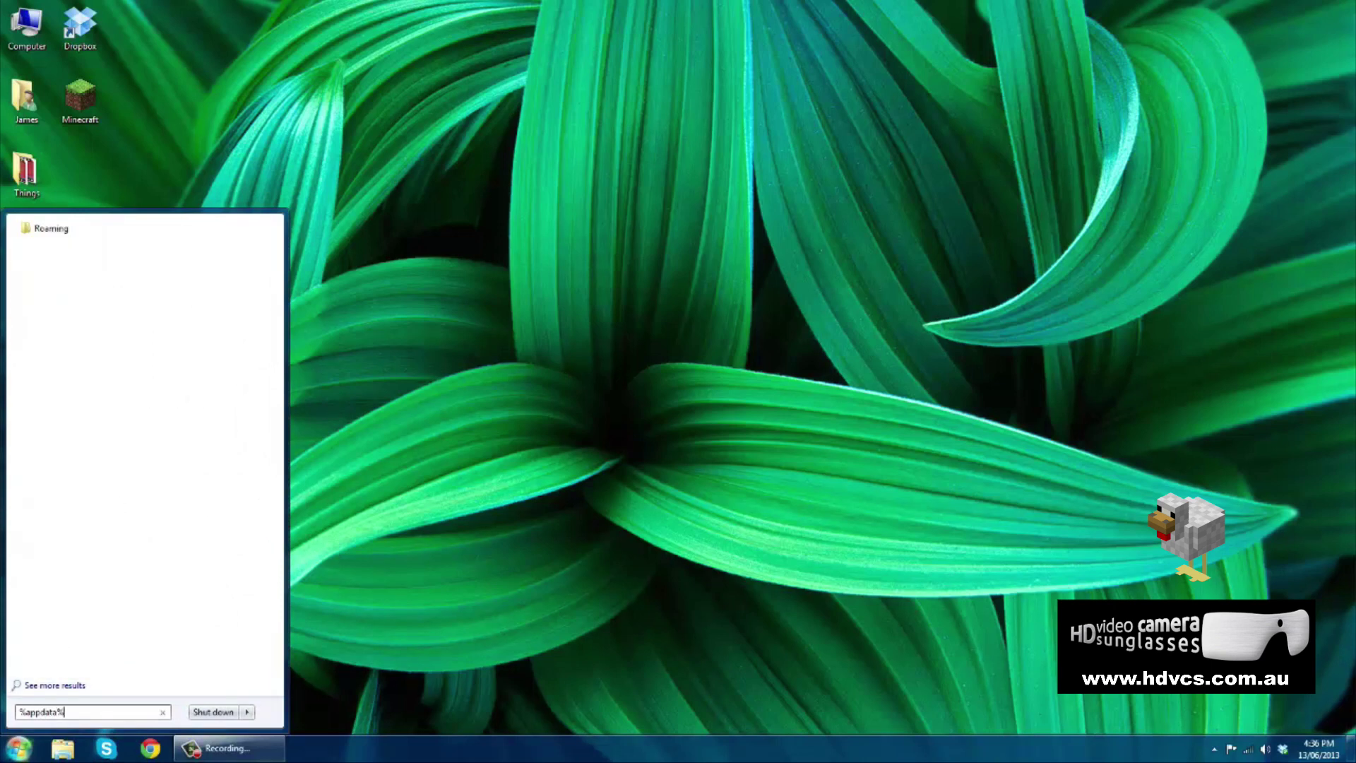
pyautogui.press('BackSpace')
pyautogui.press('BackSpace')
pyautogui.press('BackSpace')
pyautogui.press('BackSpace')
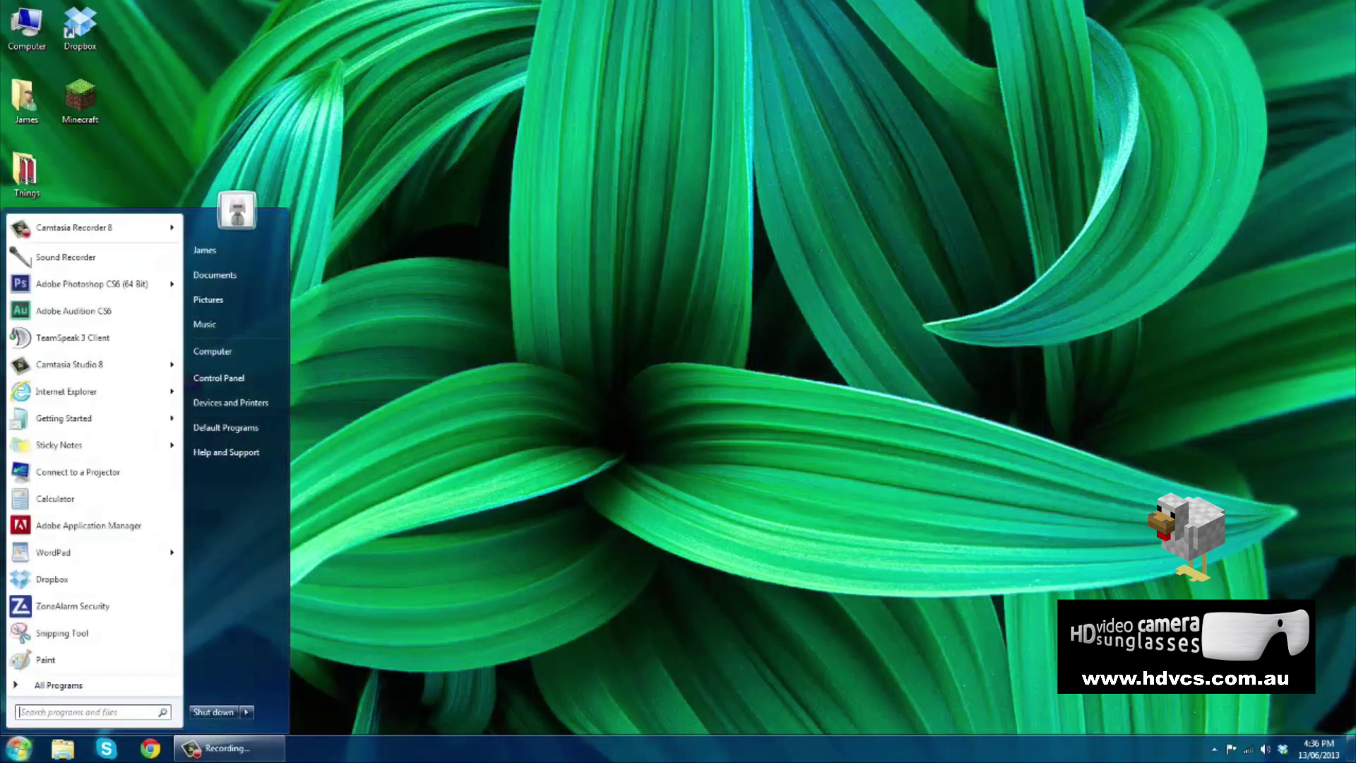
pyautogui.write('run')
pyautogui.press('Return')
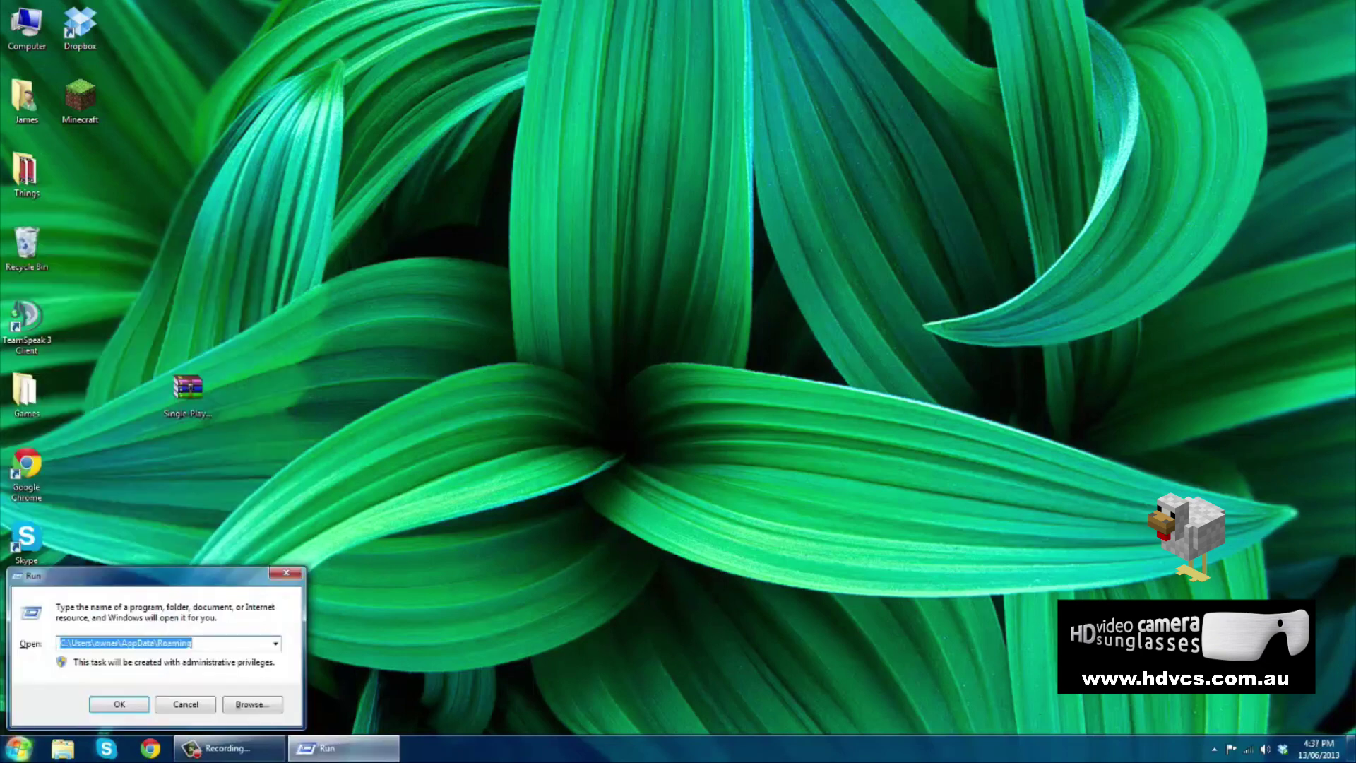
pyautogui.press('BackSpace')
pyautogui.write('%appdata%')
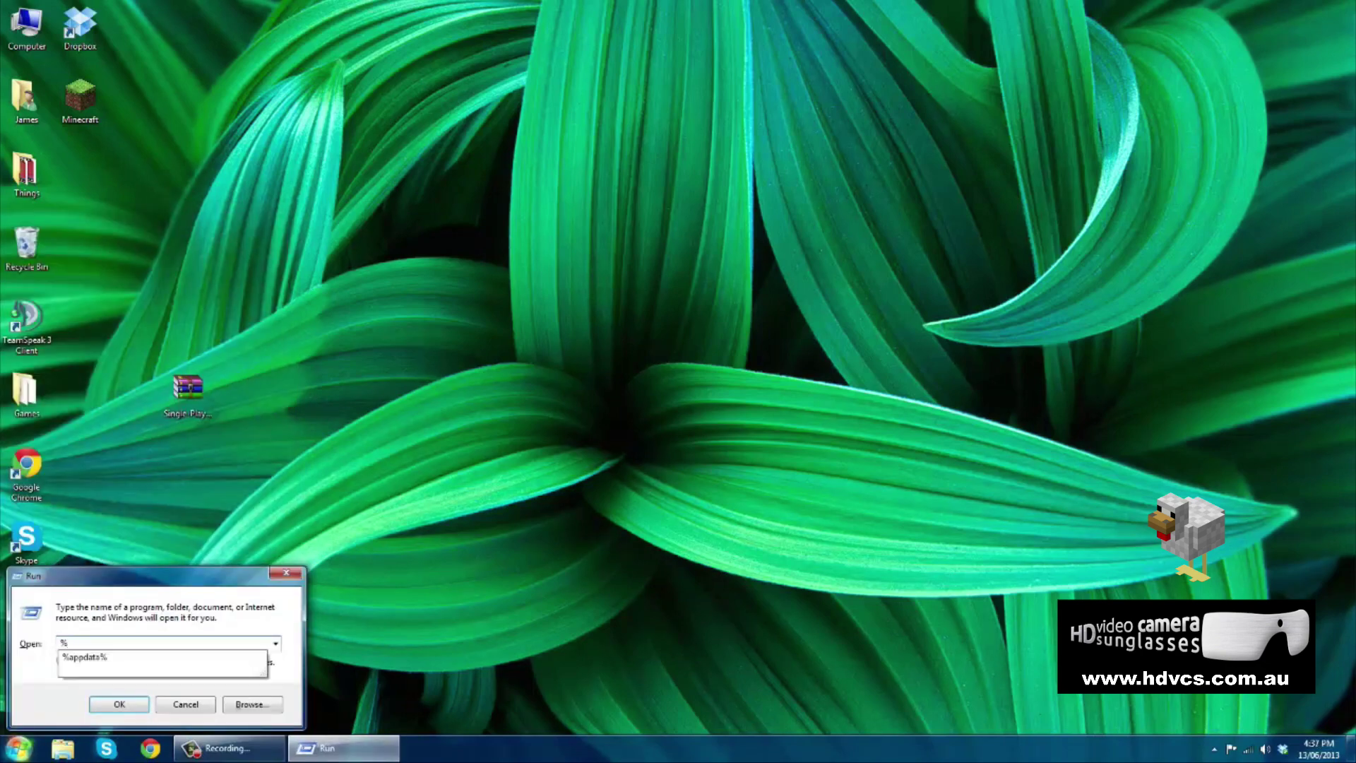
pyautogui.press('Return')
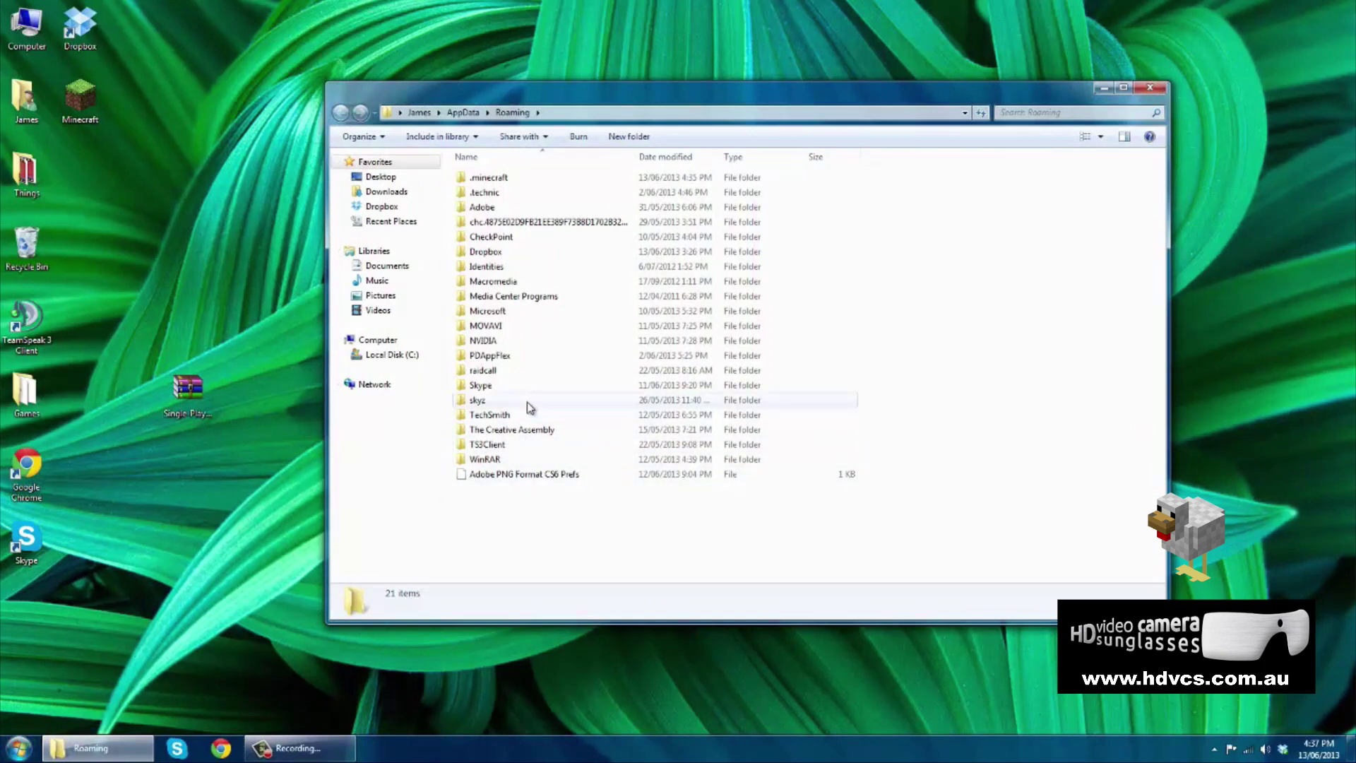
# Step: Go into .minecraft\bin and open minecraft.jar with WinRAR archiver
pyautogui.doubleClick(521, 181)
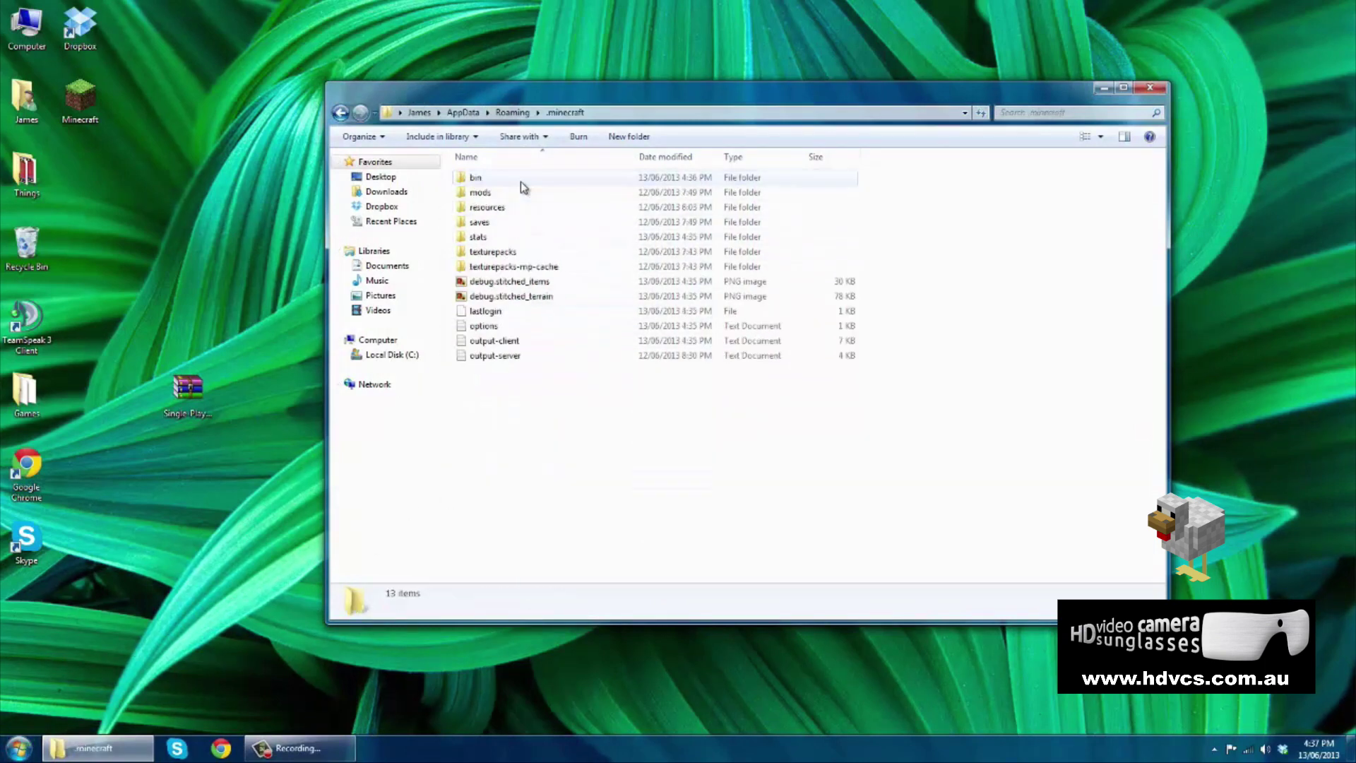
pyautogui.doubleClick(520, 181)
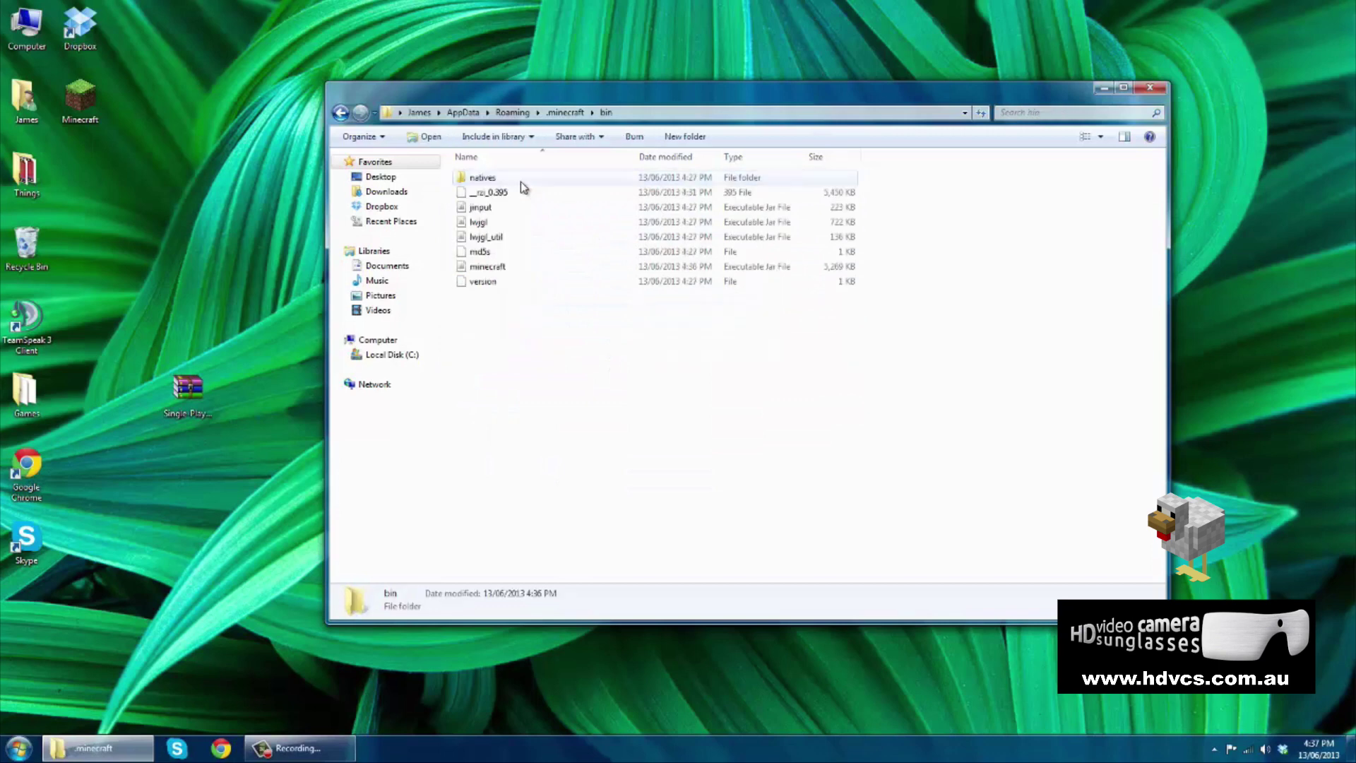
pyautogui.rightClick(505, 269)
pyautogui.moveTo(544, 291)
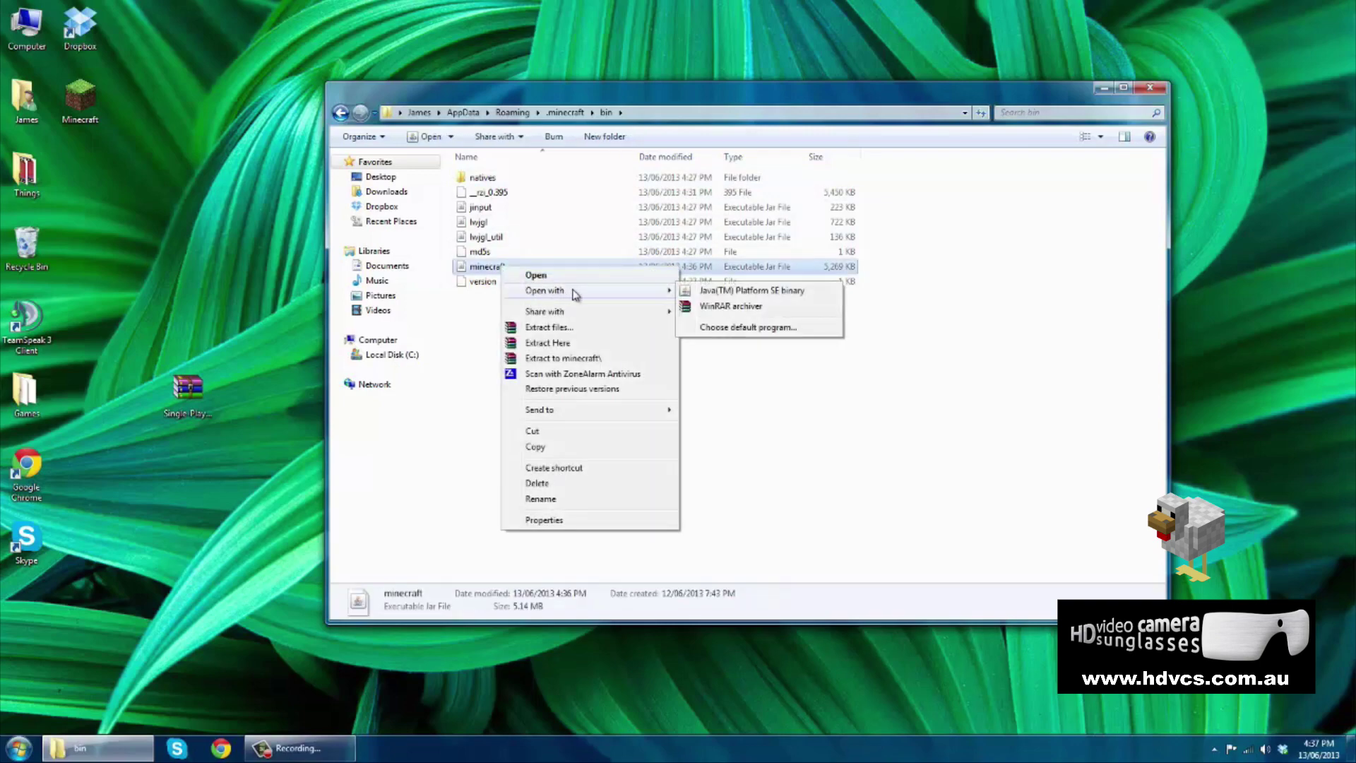
pyautogui.click(718, 307)
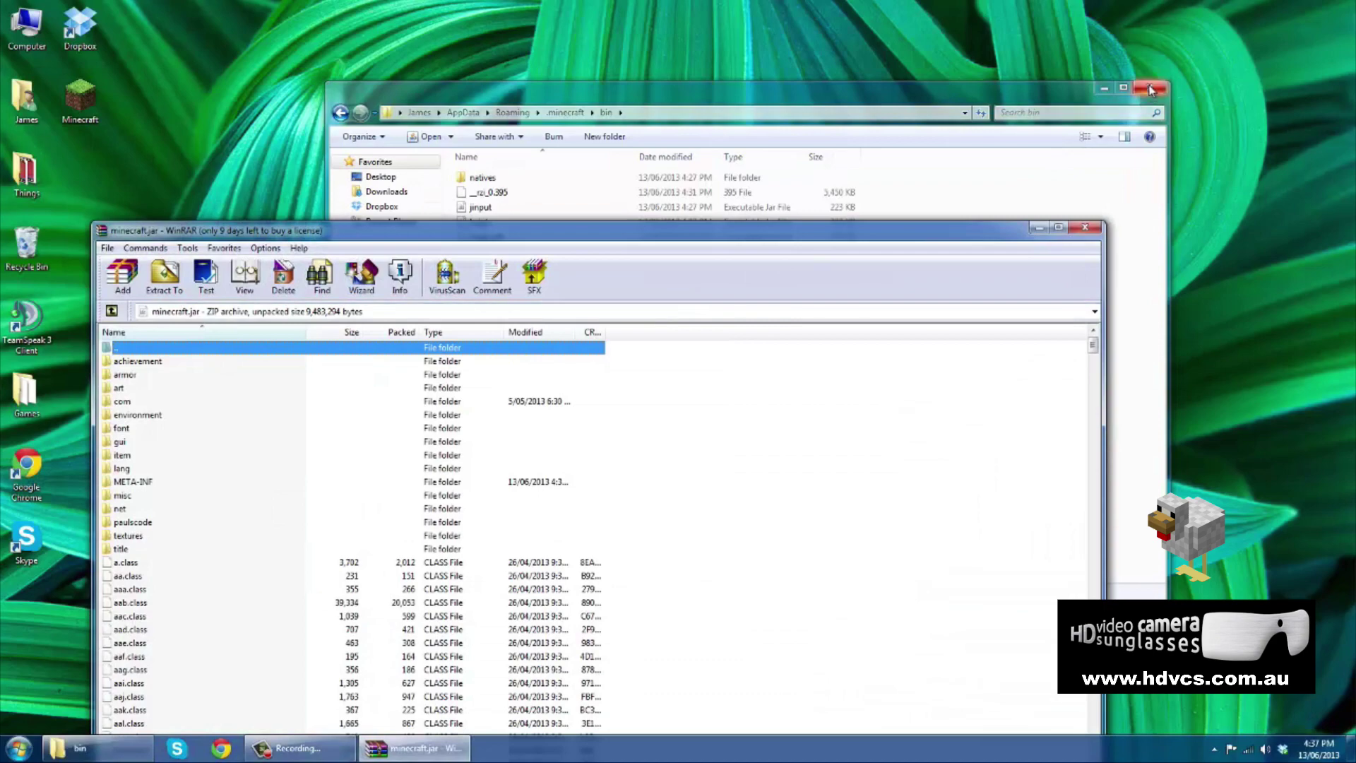
# Step: Delete the META-INF folder from minecraft.jar
pyautogui.click(1154, 90)
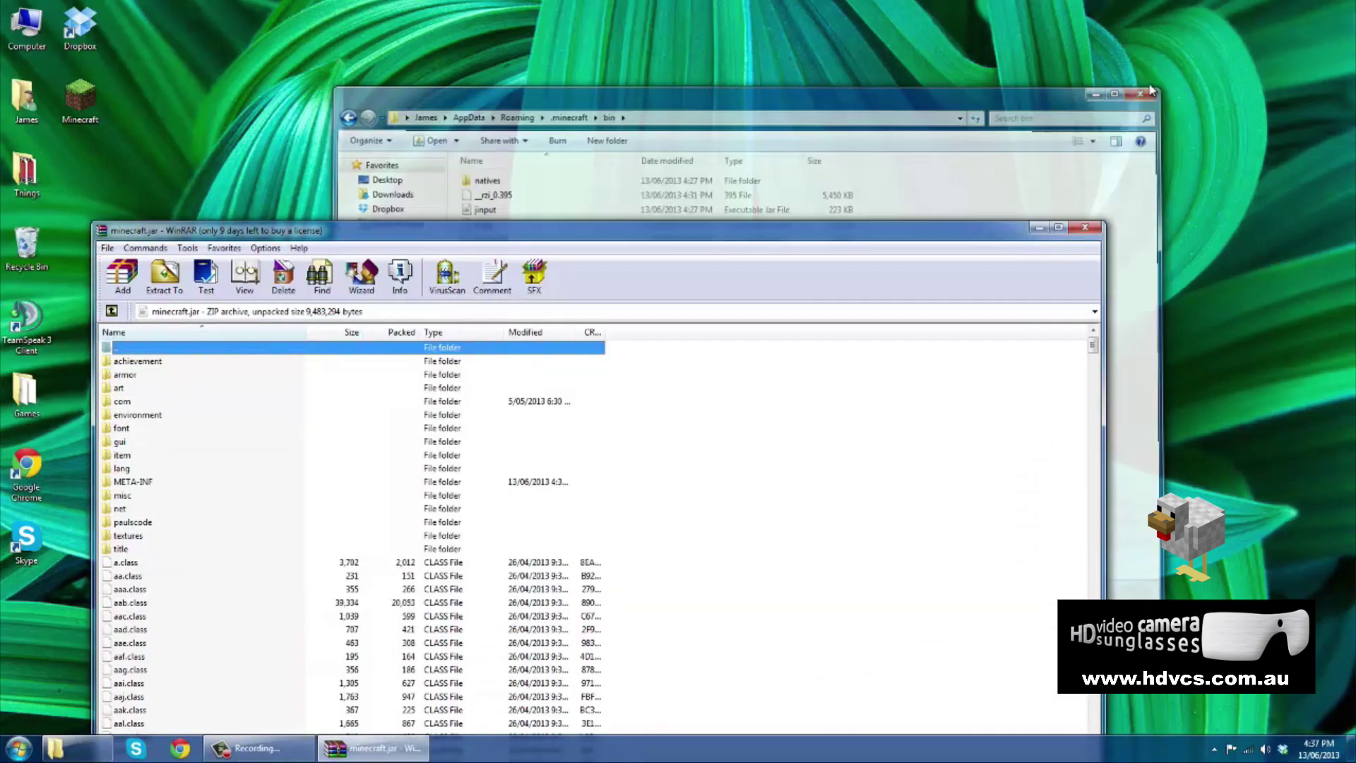
pyautogui.moveTo(532, 233); pyautogui.dragTo(668, 81)
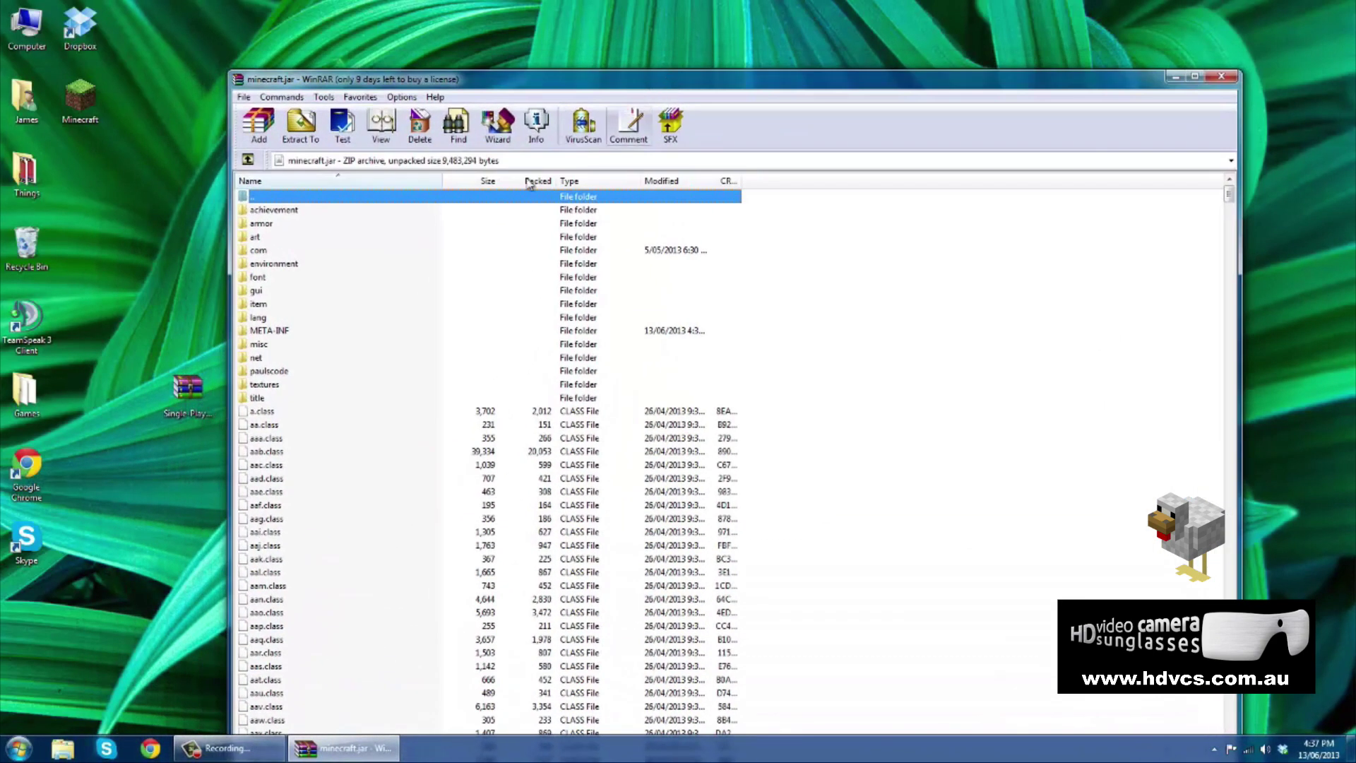
pyautogui.rightClick(269, 331)
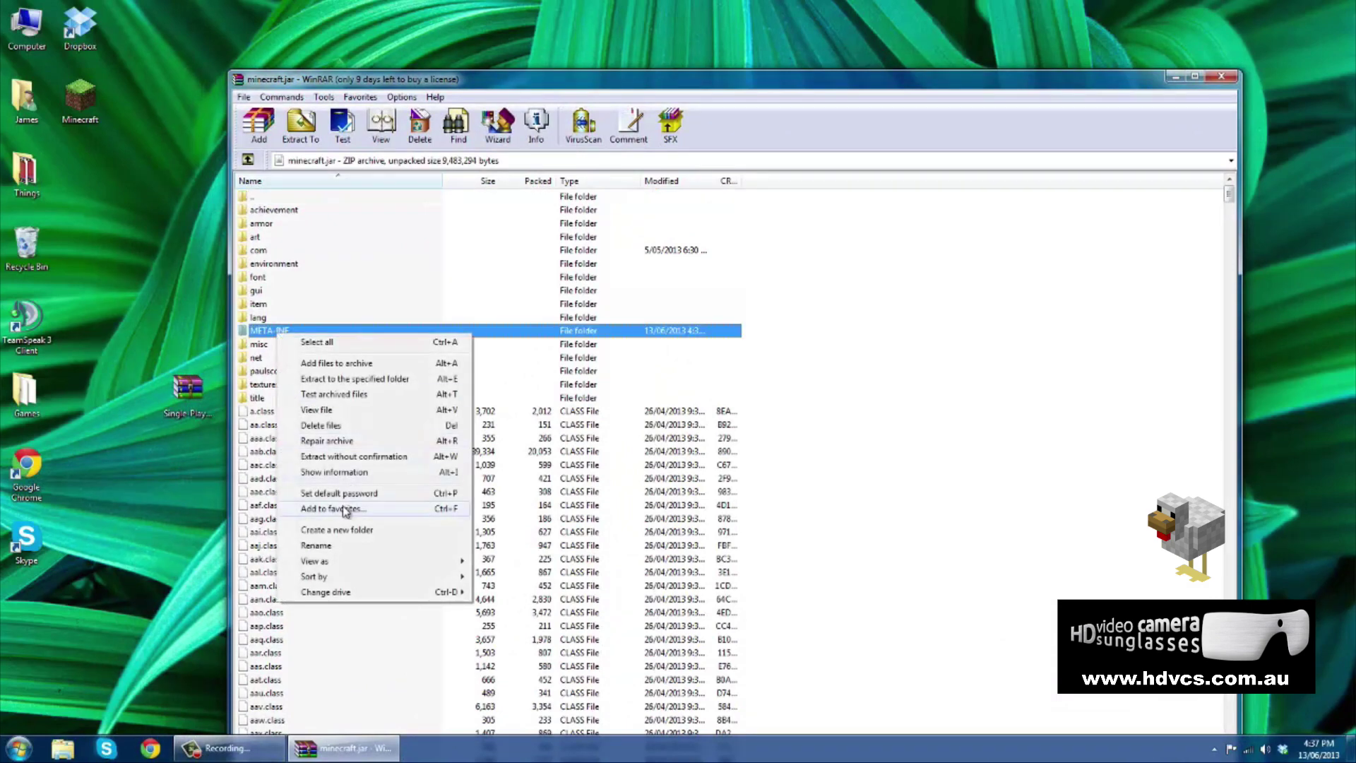
pyautogui.click(321, 425)
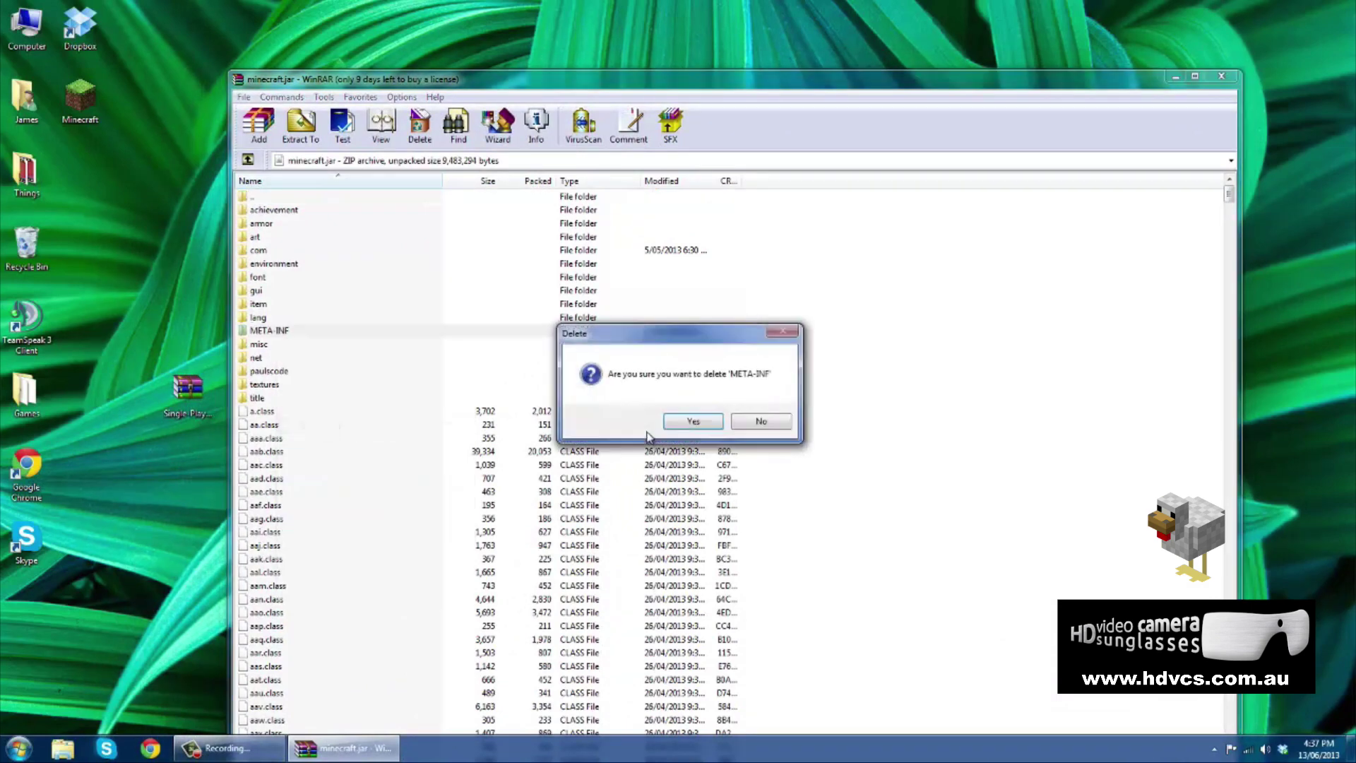
pyautogui.click(678, 424)
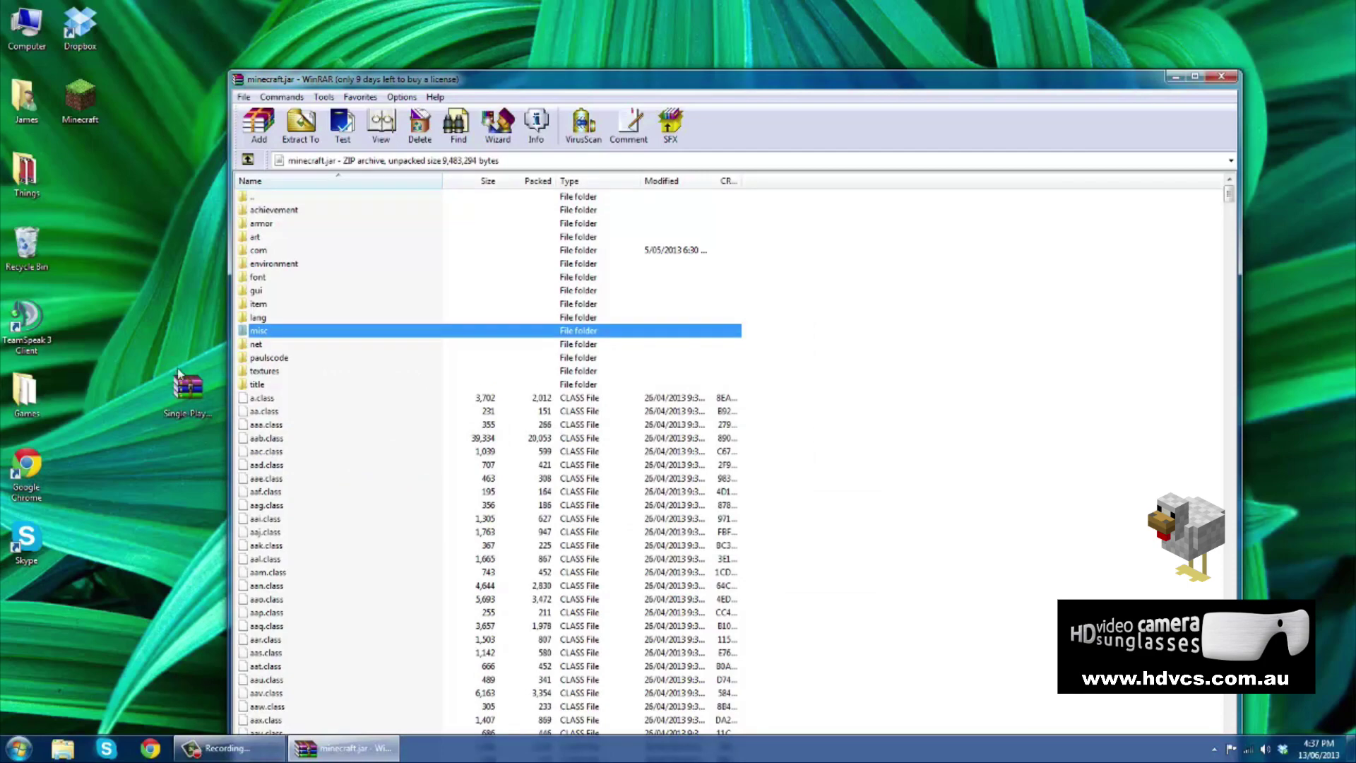
# Step: Copy the Single-Player-Commands zip's class and text files into minecraft.jar
pyautogui.doubleClick(187, 391)
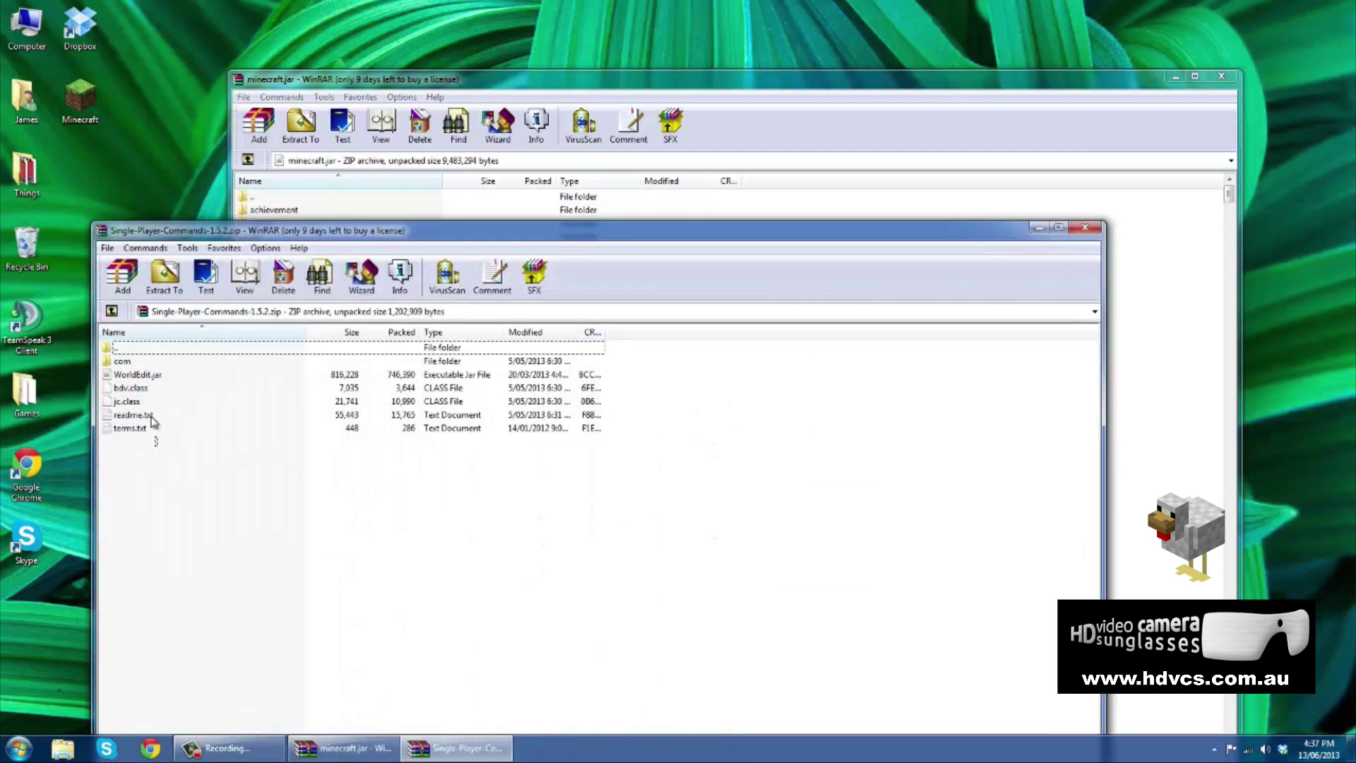
pyautogui.moveTo(162, 445)
pyautogui.mouseDown()
pyautogui.moveTo(149, 390)
pyautogui.moveTo(1203, 491)
pyautogui.mouseUp()
pyautogui.click(748, 684)
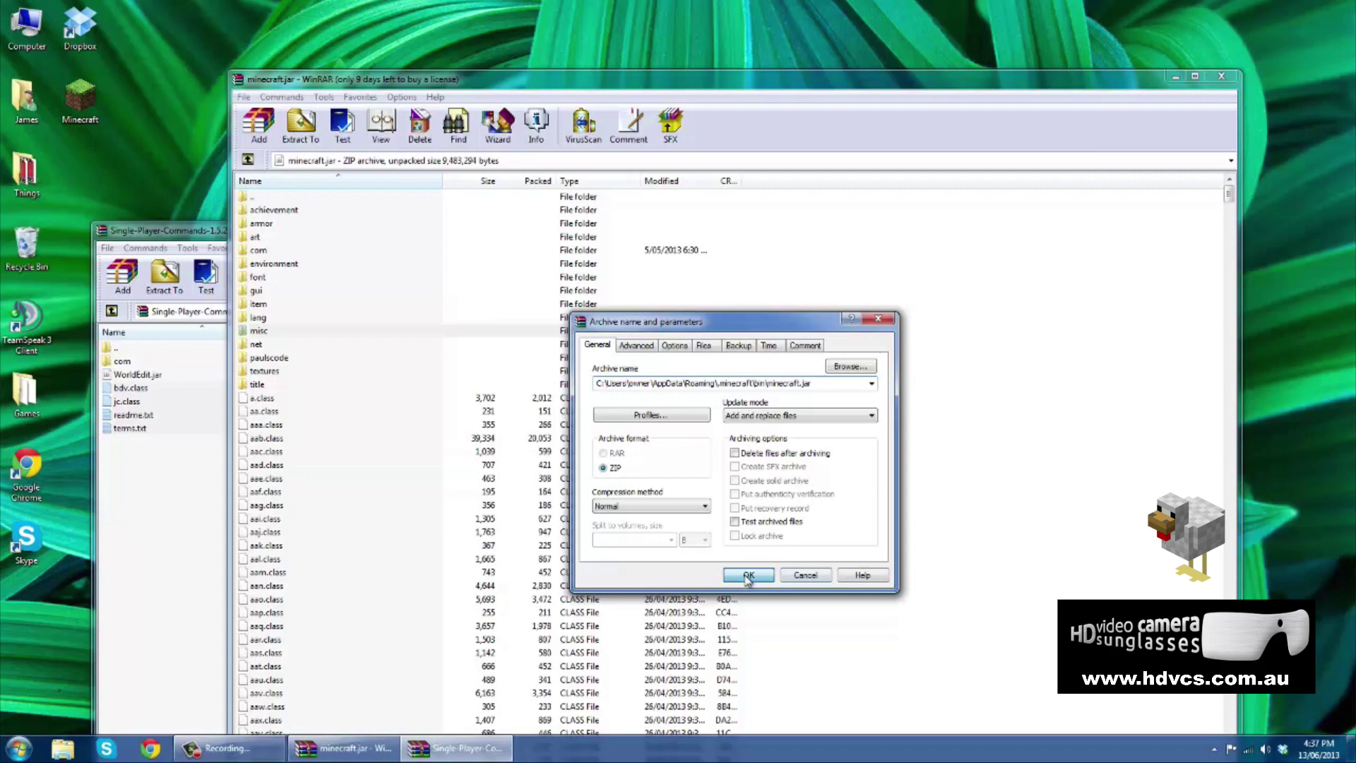
pyautogui.click(145, 377)
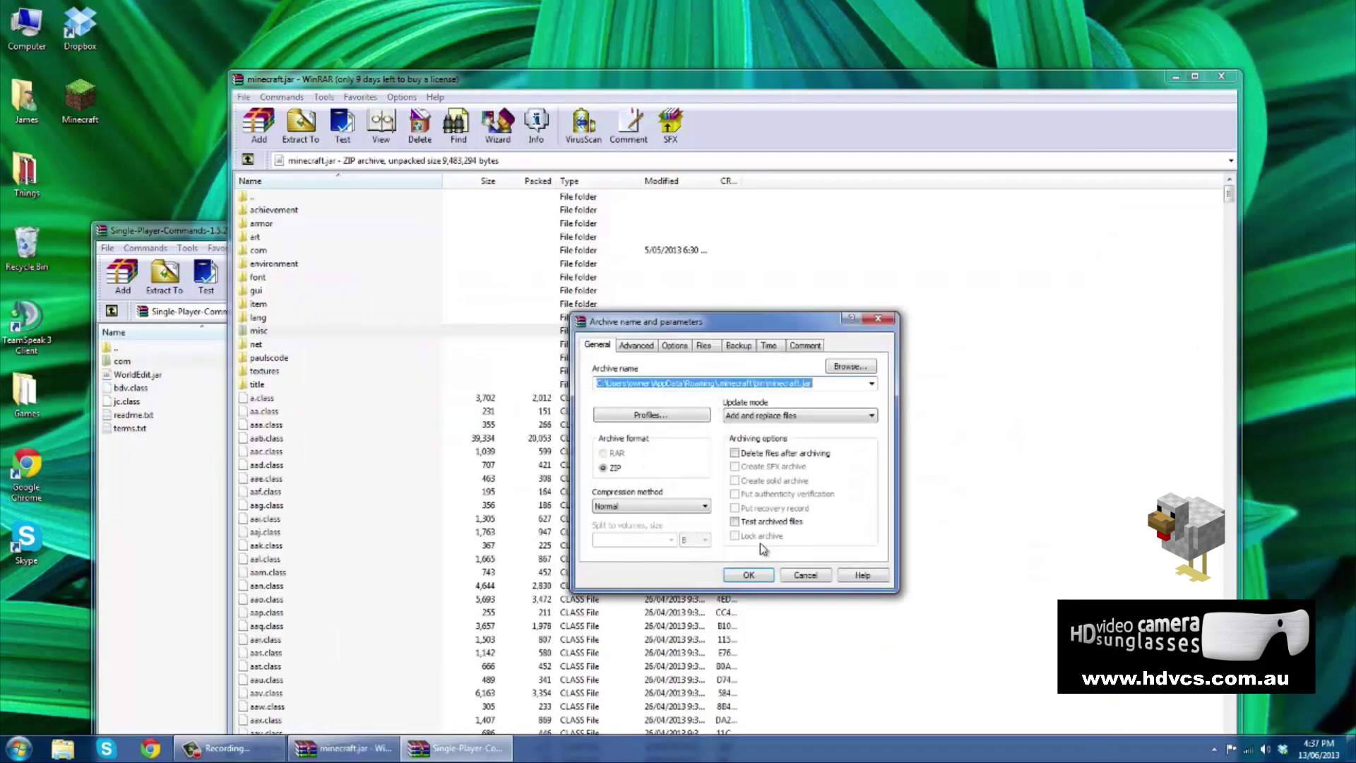
pyautogui.click(743, 580)
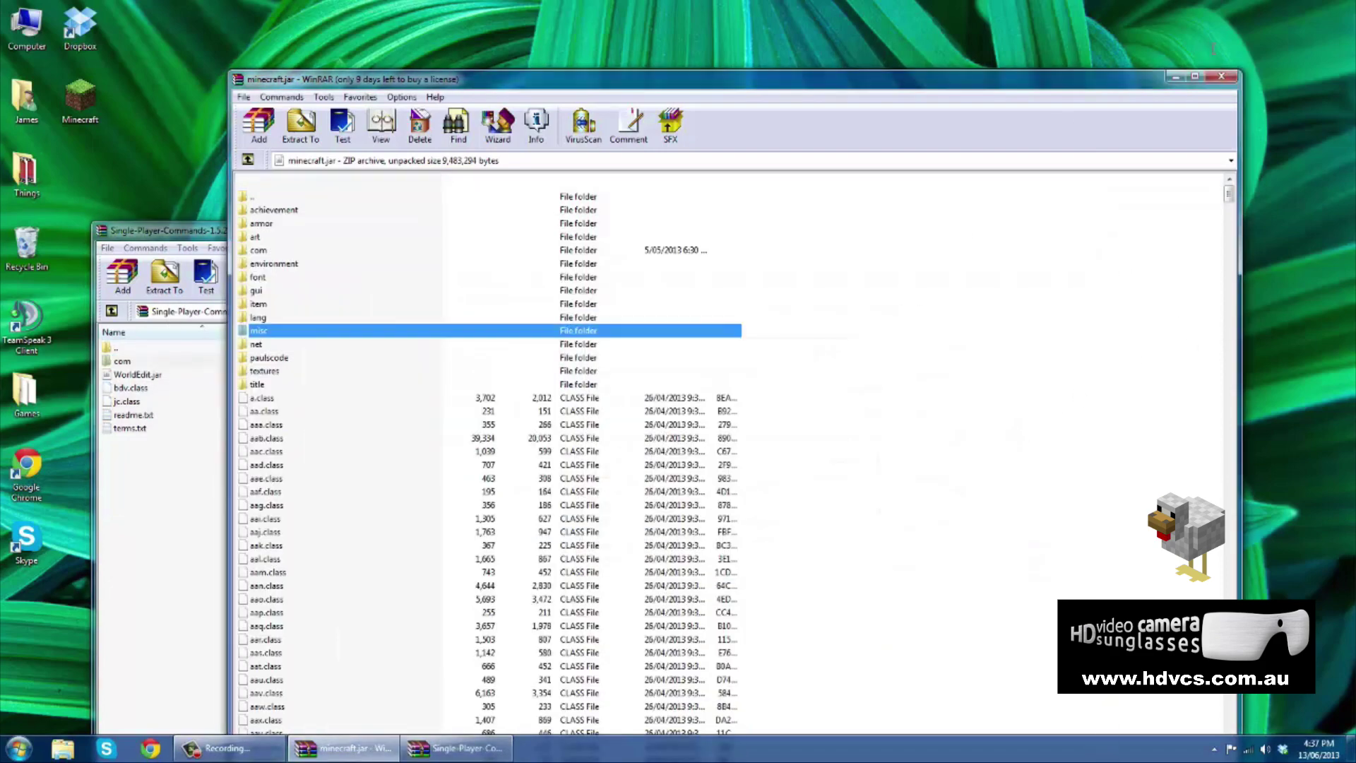
# Step: Close minecraft.jar and copy WorldEdit.jar into %appdata%\.minecraft\bin
pyautogui.click(1230, 80)
pyautogui.click(19, 749)
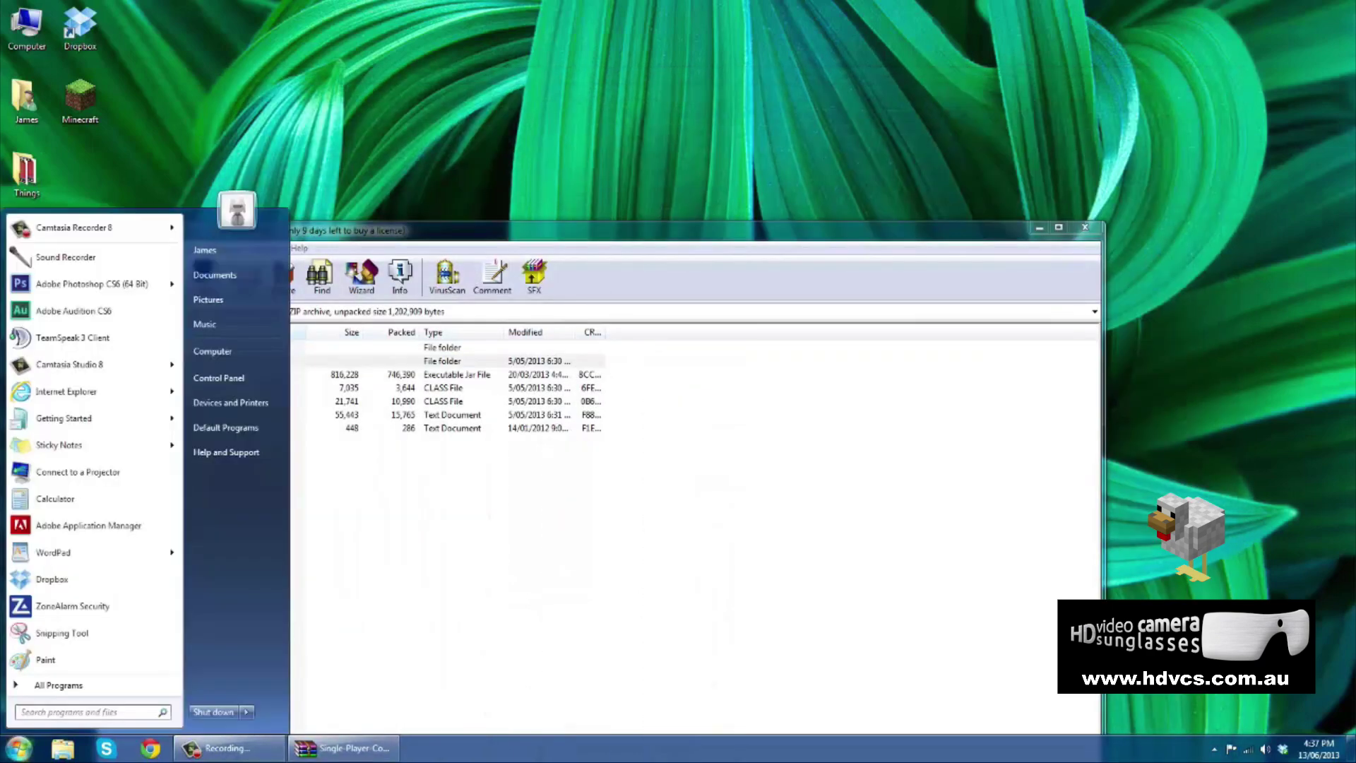
pyautogui.write('%appdata%')
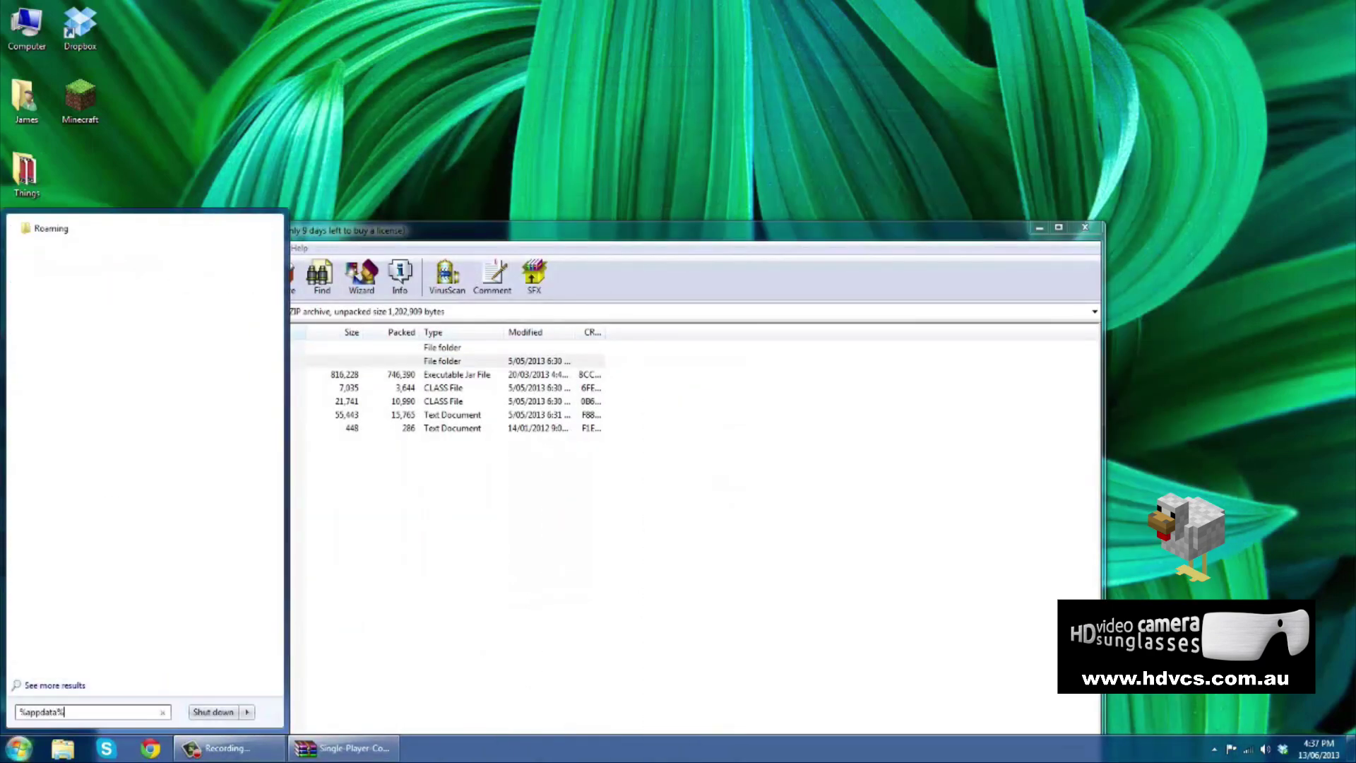
pyautogui.press('Return')
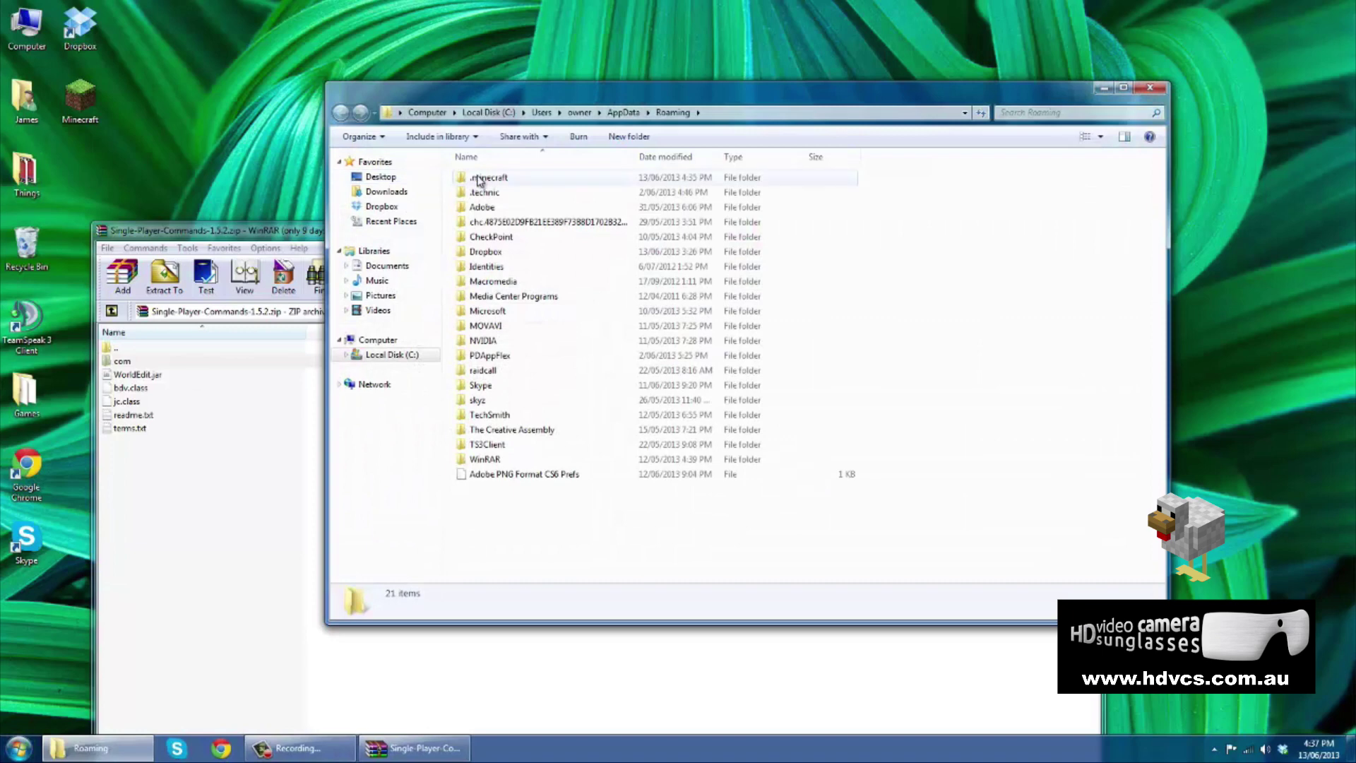
pyautogui.doubleClick(479, 178)
pyautogui.doubleClick(481, 178)
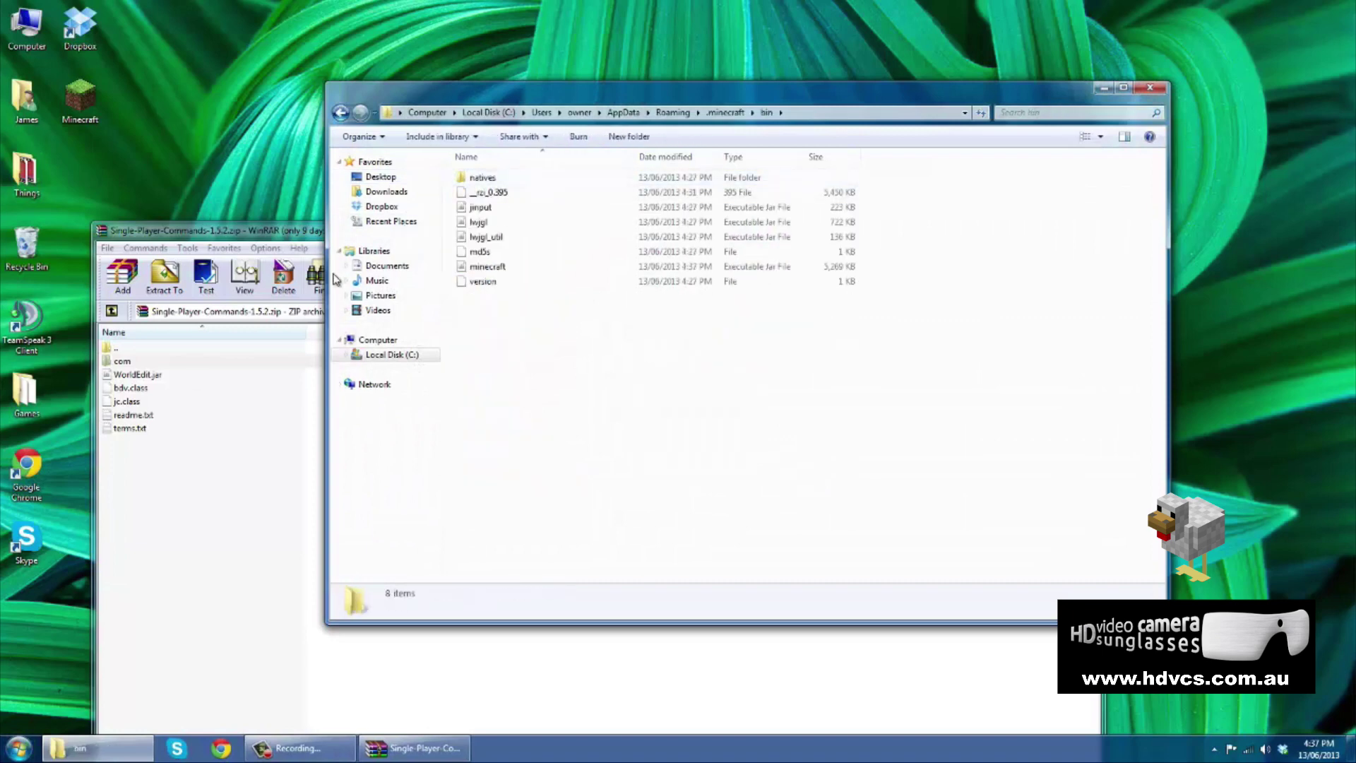
pyautogui.moveTo(137, 375); pyautogui.dragTo(1129, 296)
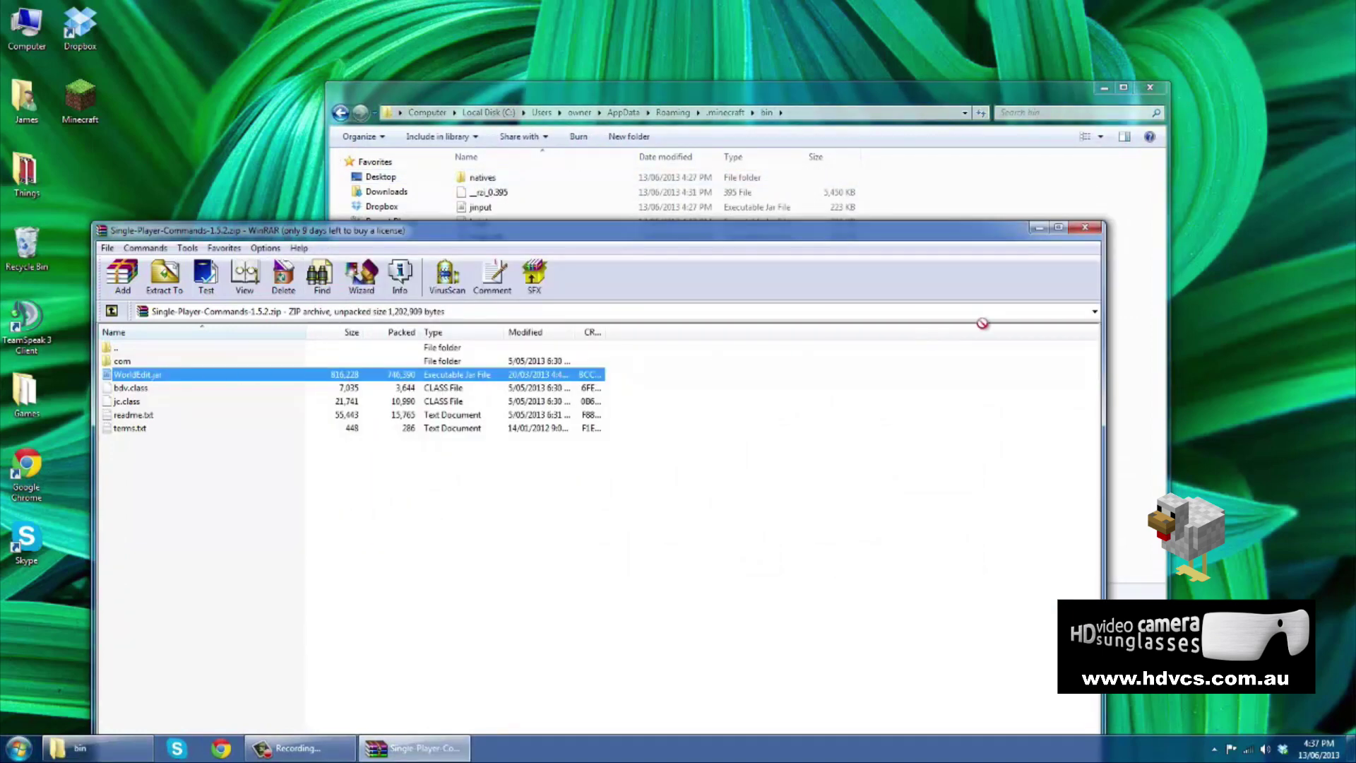
pyautogui.click(1150, 87)
# Step: Close WinRAR, launch Minecraft past the security warning, and log in
pyautogui.click(1083, 228)
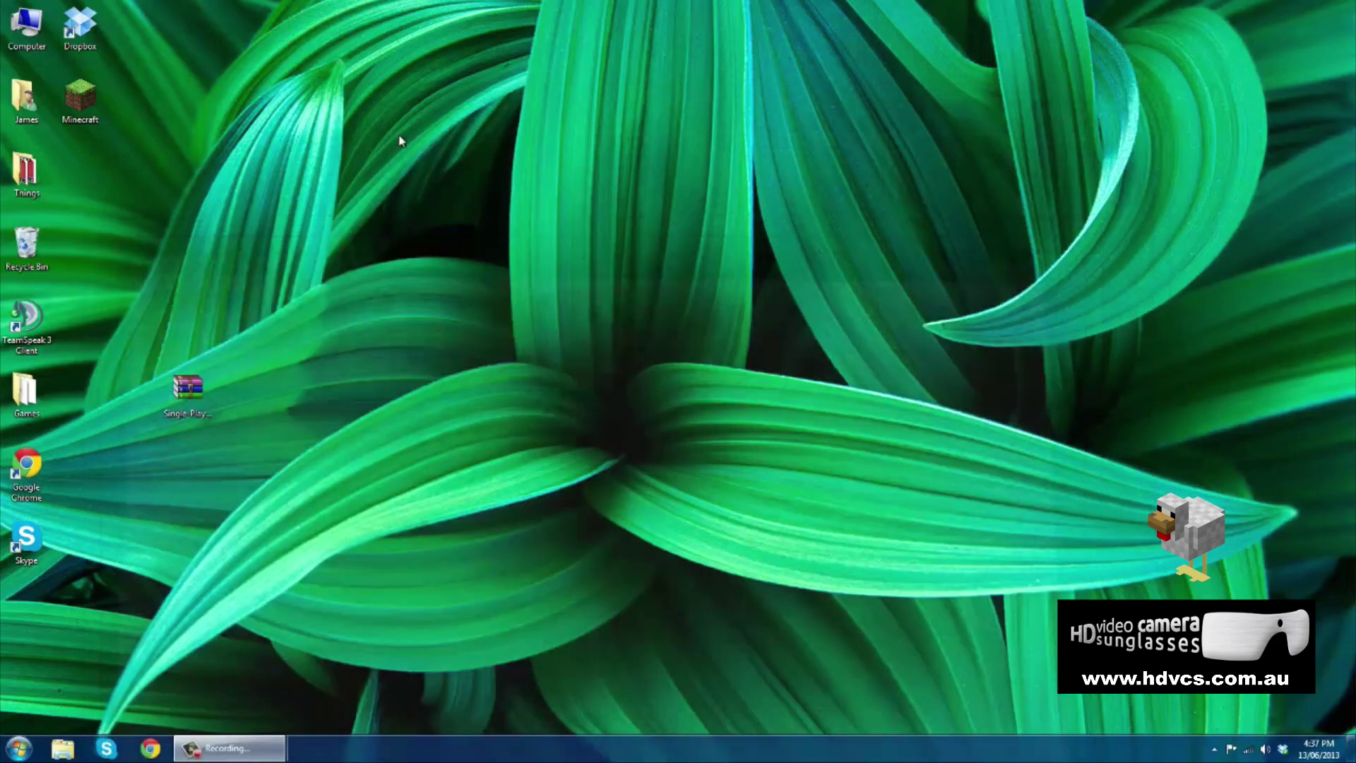
pyautogui.doubleClick(81, 100)
pyautogui.click(717, 387)
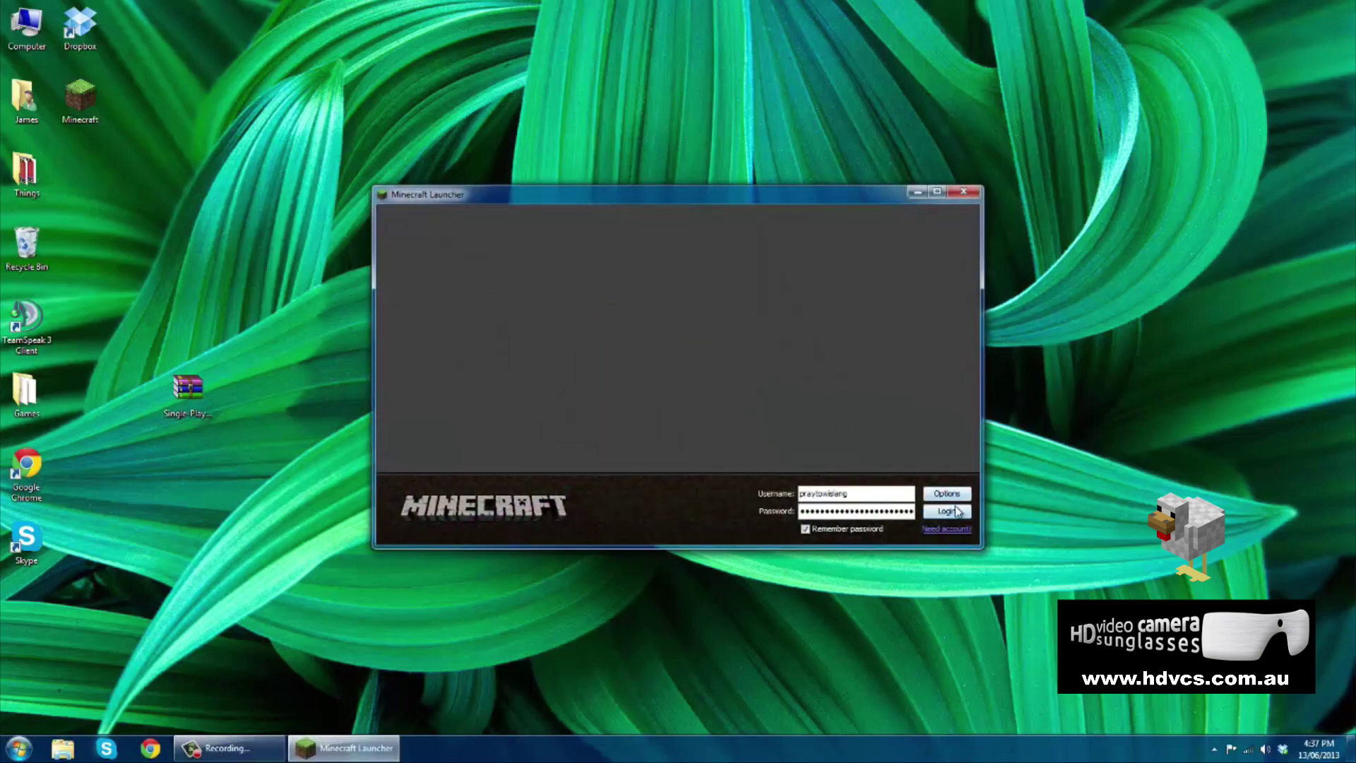
pyautogui.click(948, 512)
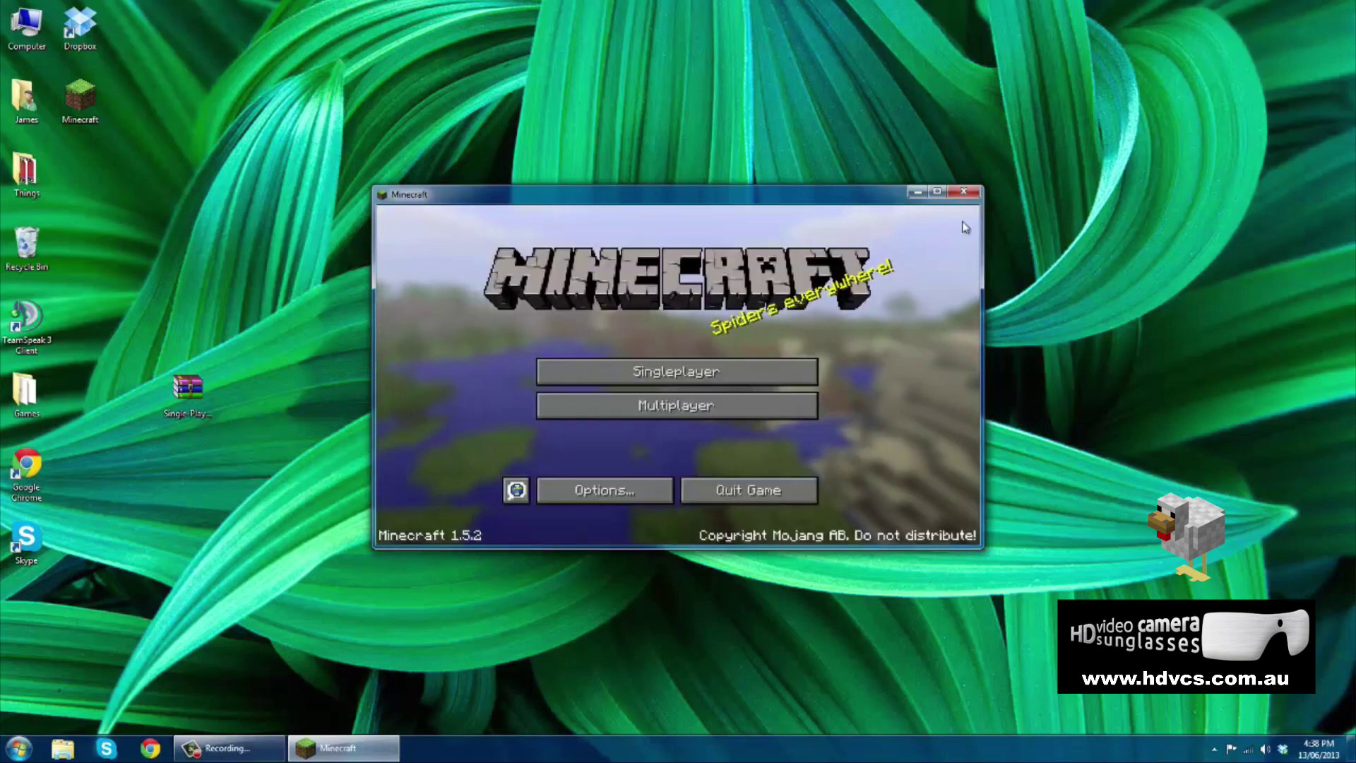
# Step: Close Minecraft and open the %appdata%\.minecraft\mods\spc folder
pyautogui.click(965, 196)
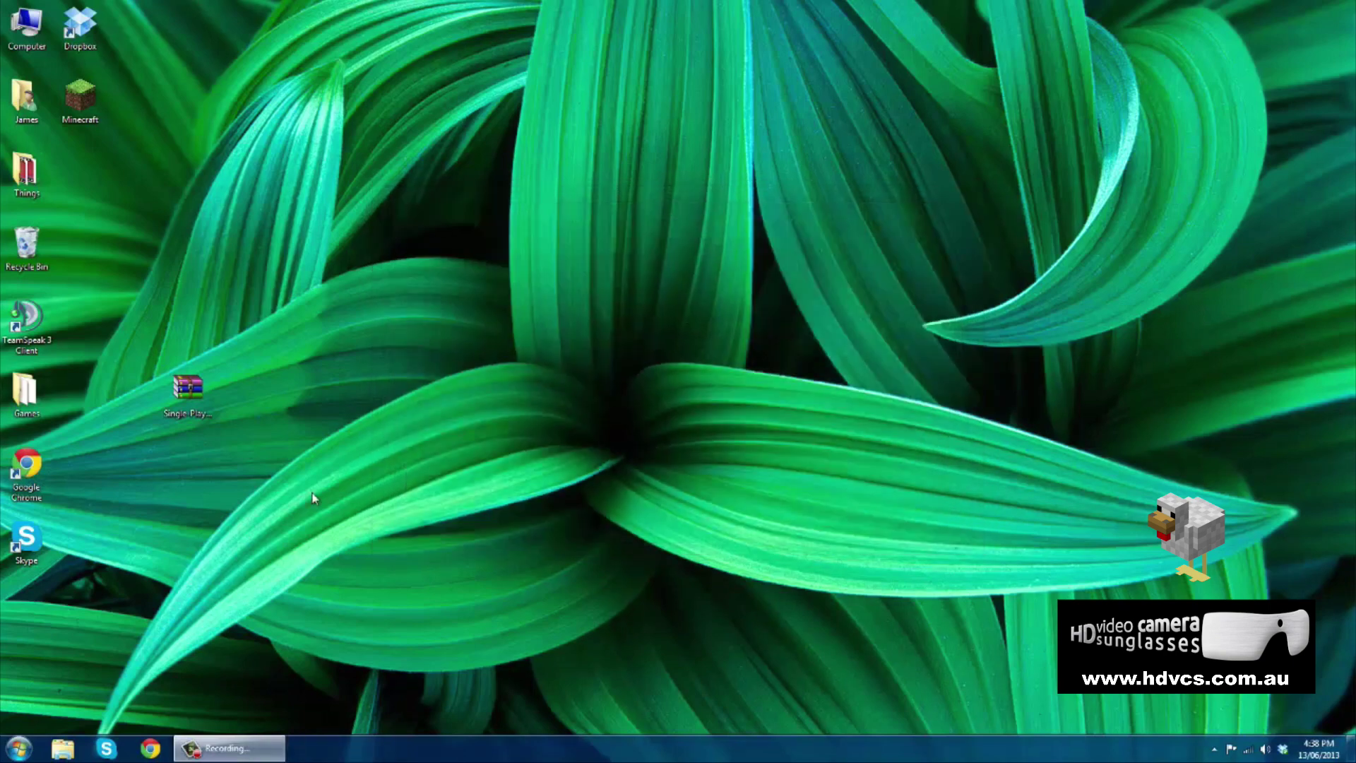
pyautogui.click(19, 750)
pyautogui.write('%appdata%')
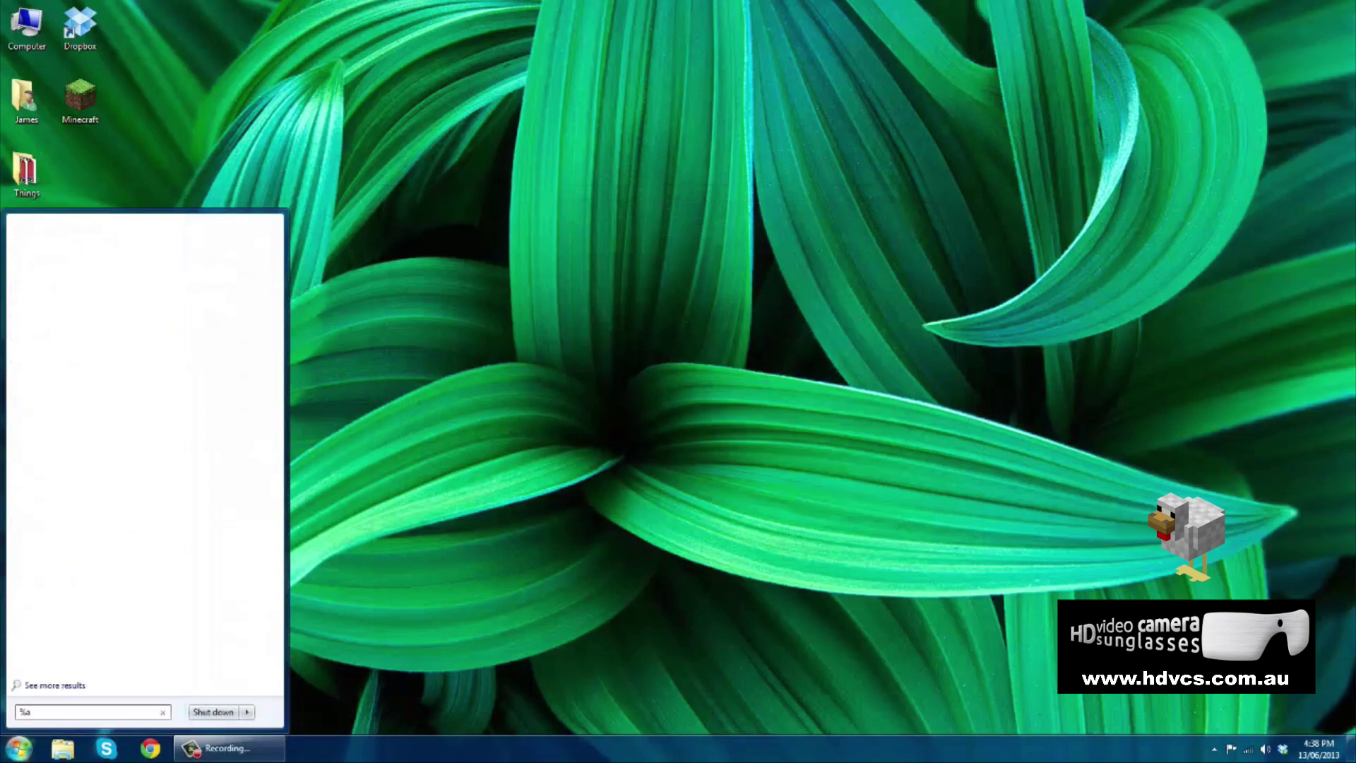
pyautogui.press('Return')
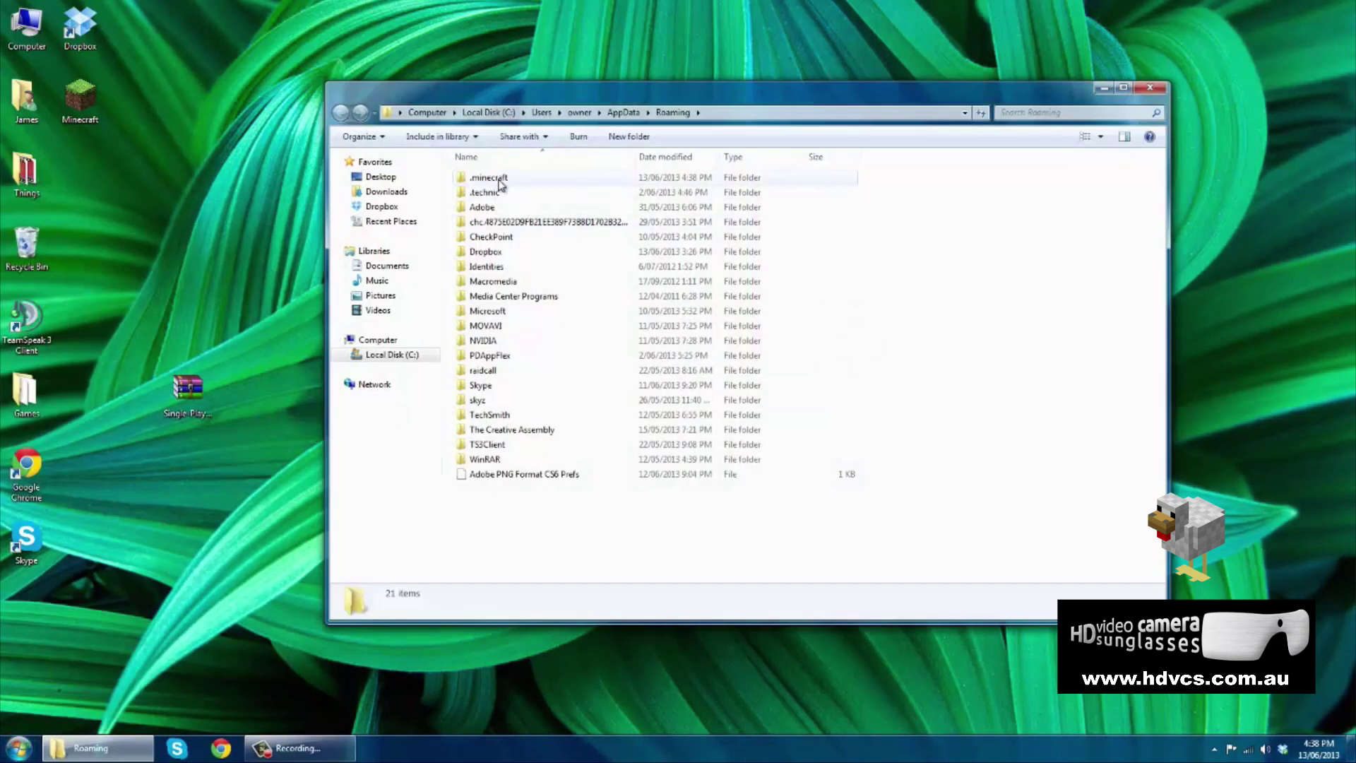
pyautogui.doubleClick(490, 178)
pyautogui.doubleClick(491, 196)
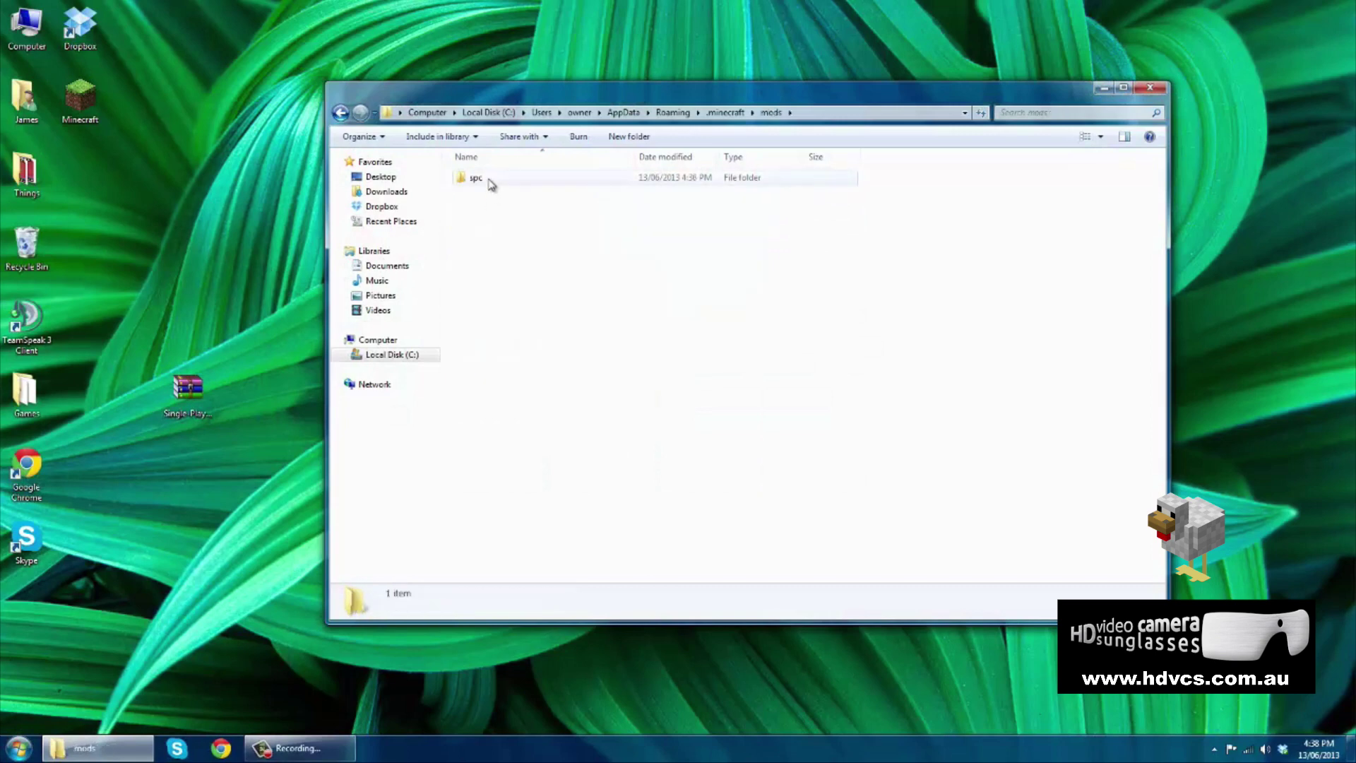
pyautogui.doubleClick(476, 177)
# Step: Rename worldedit.properties to profile=true.properties
pyautogui.rightClick(496, 225)
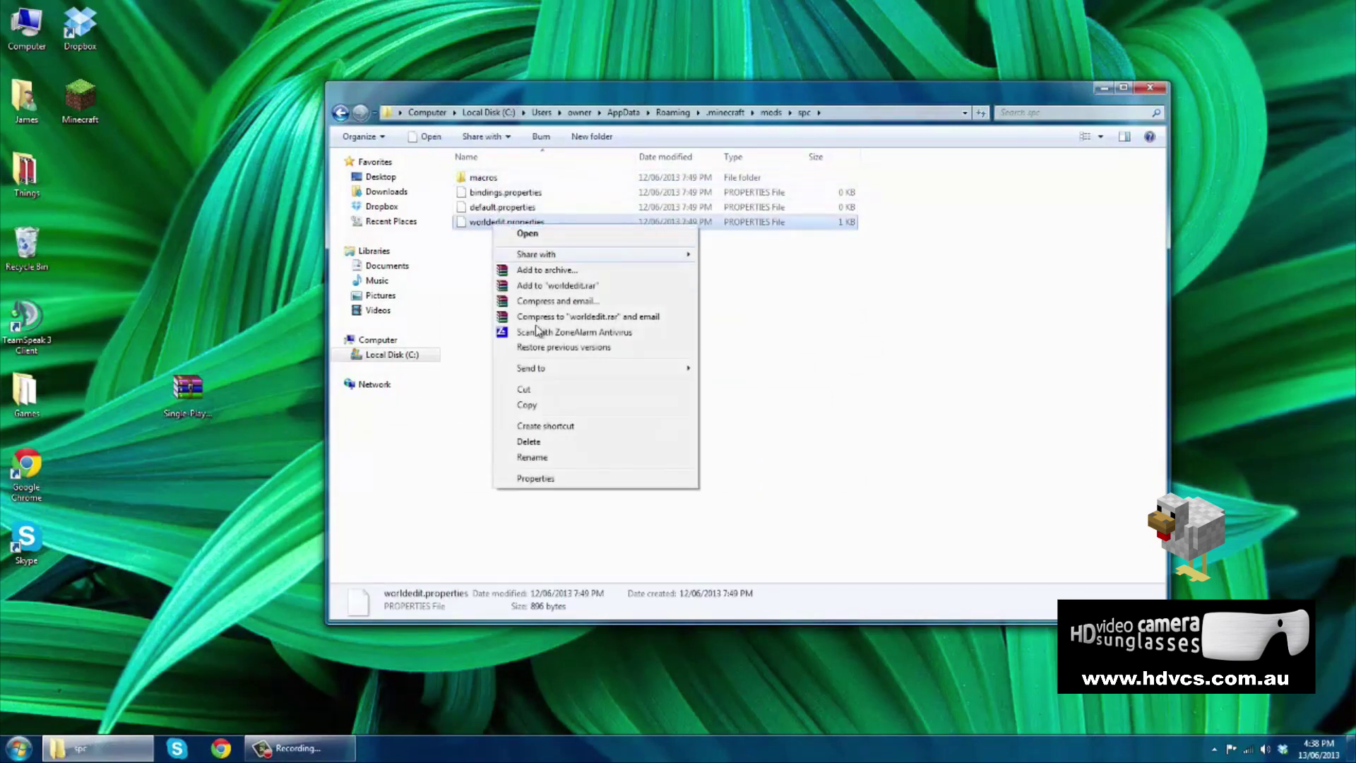
pyautogui.click(535, 453)
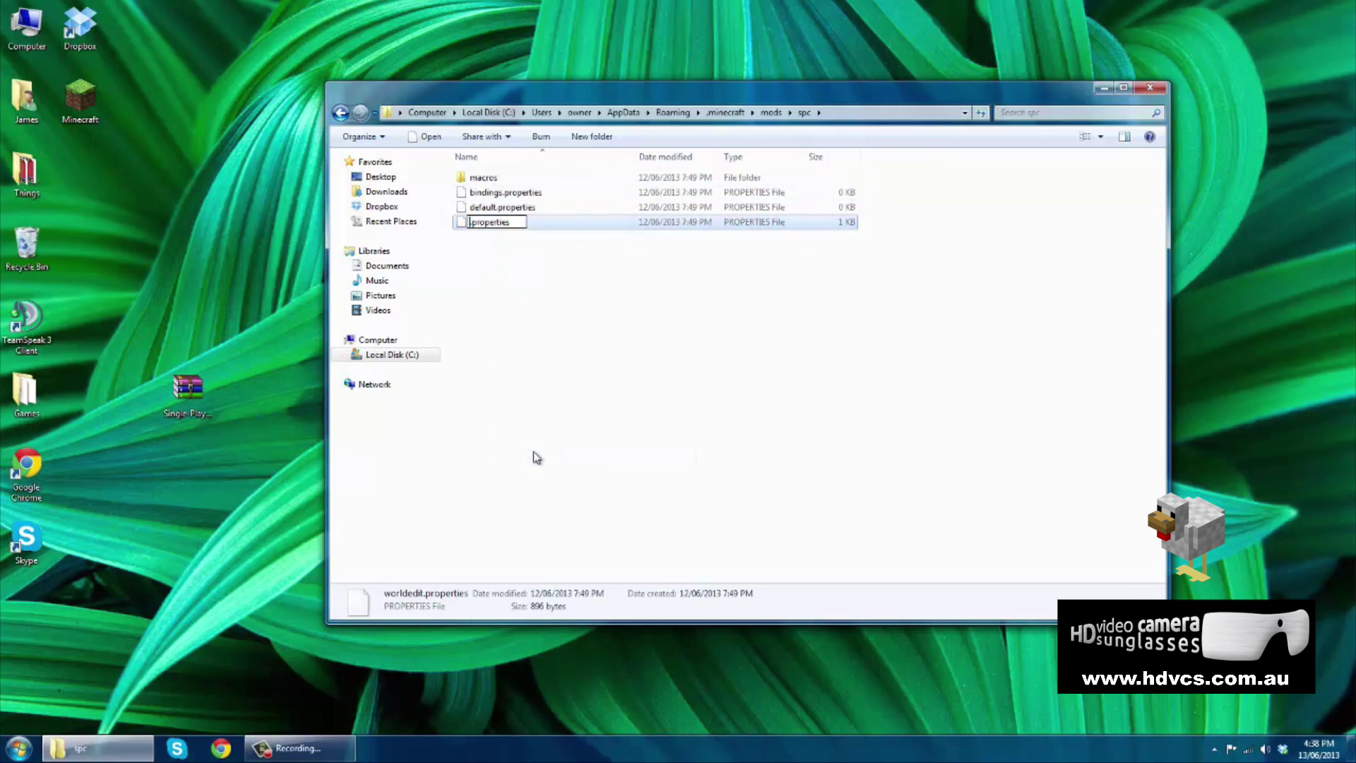
pyautogui.write('profile')
pyautogui.write('strue')
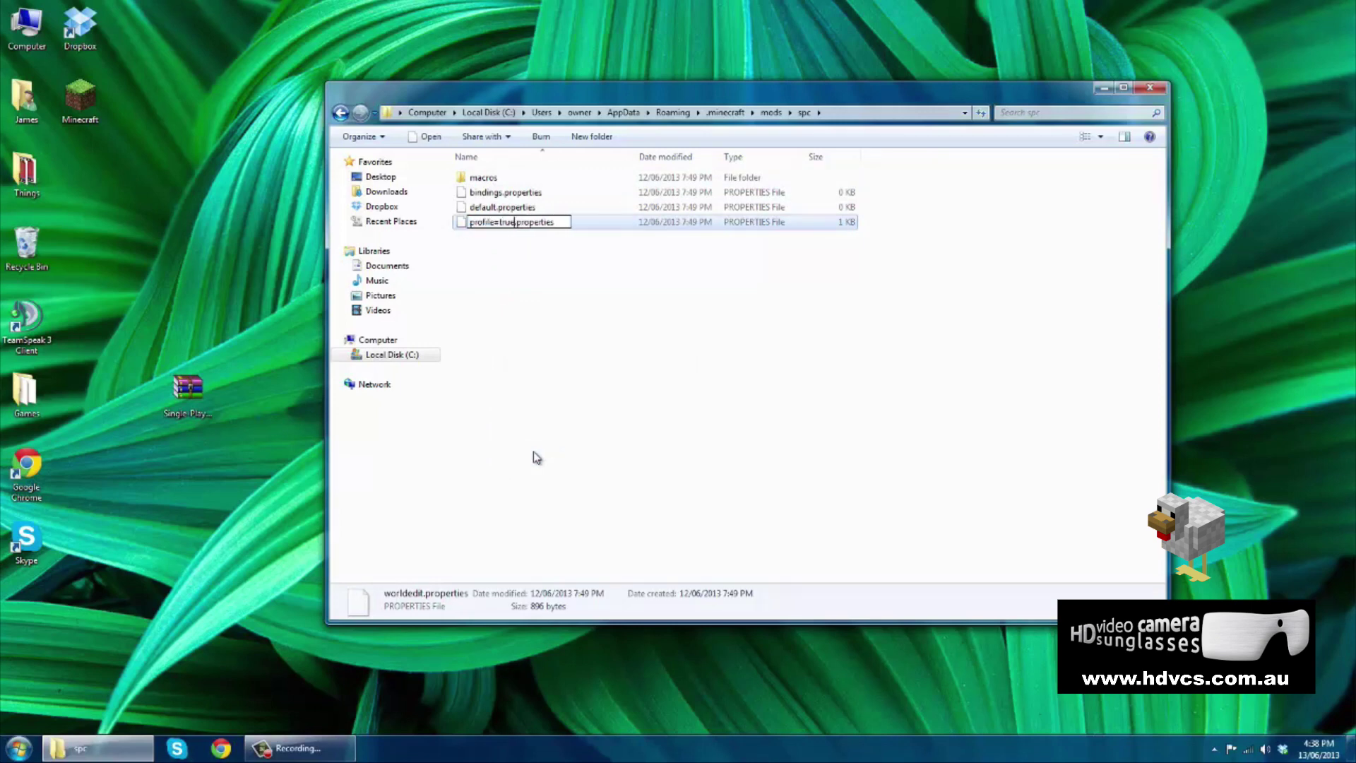
pyautogui.press('Return')
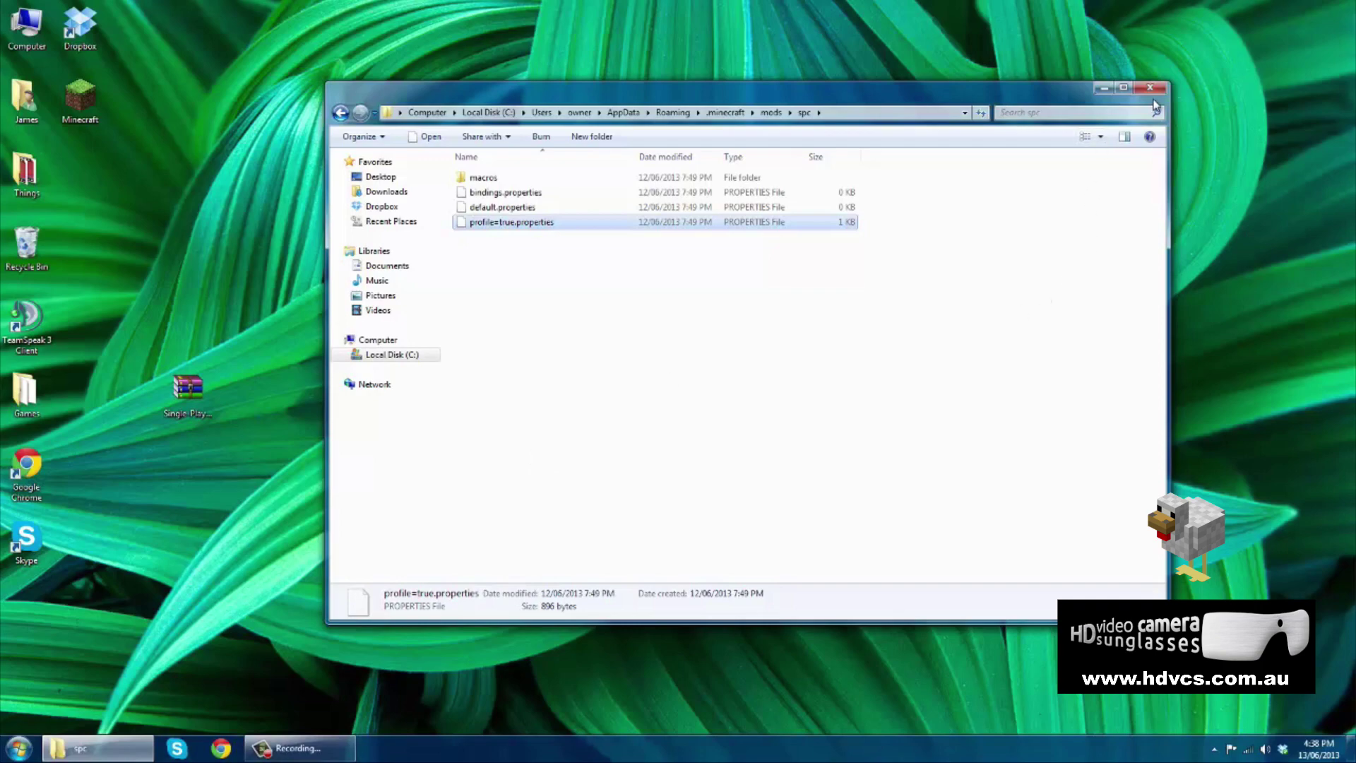
pyautogui.click(1159, 91)
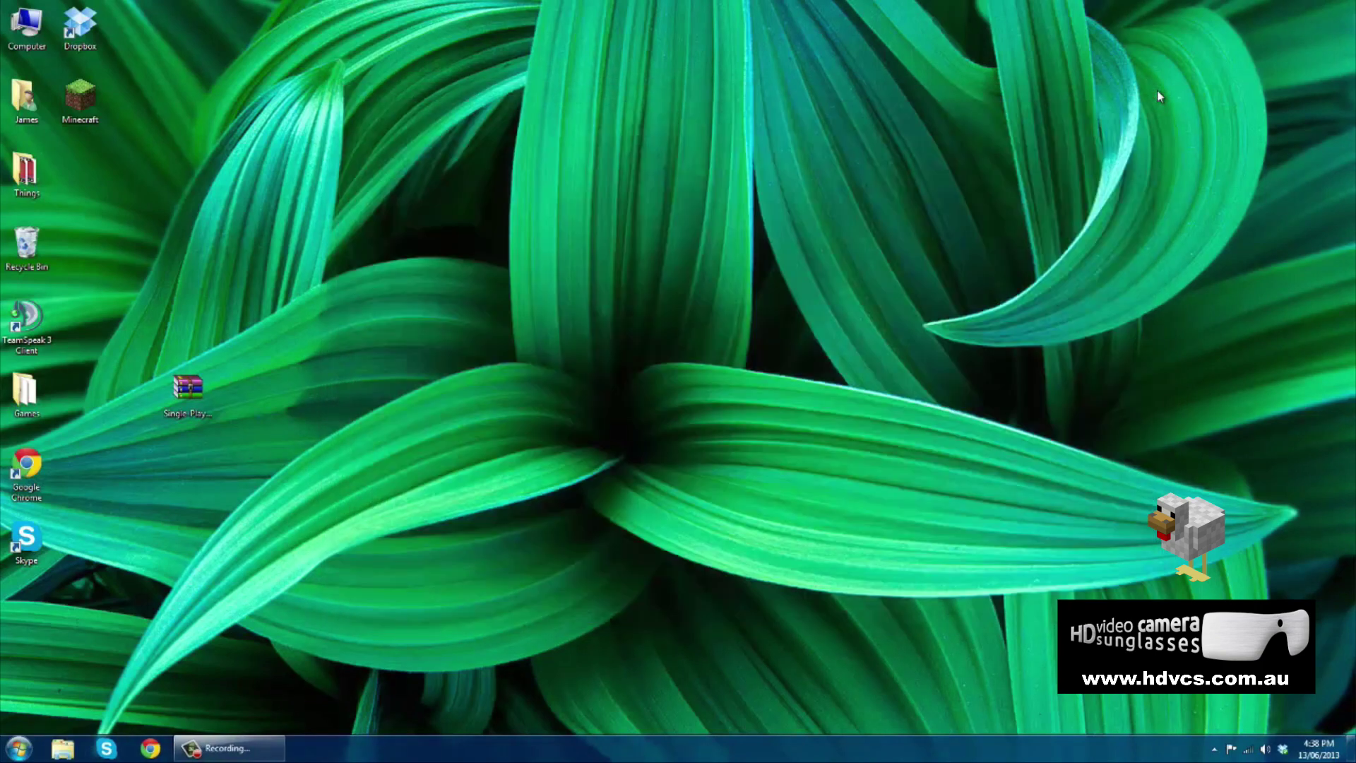